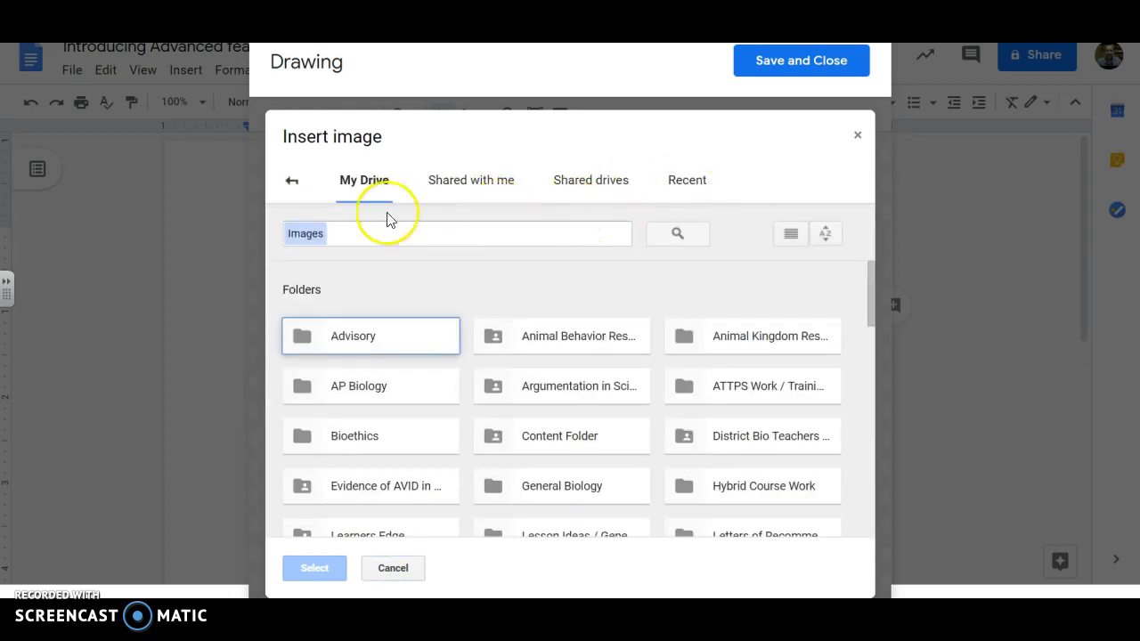
Search Google for images of "Darwins Tree of Life" to insert into the drawing.
{"action": "left_click", "coordinate": [290, 181]}
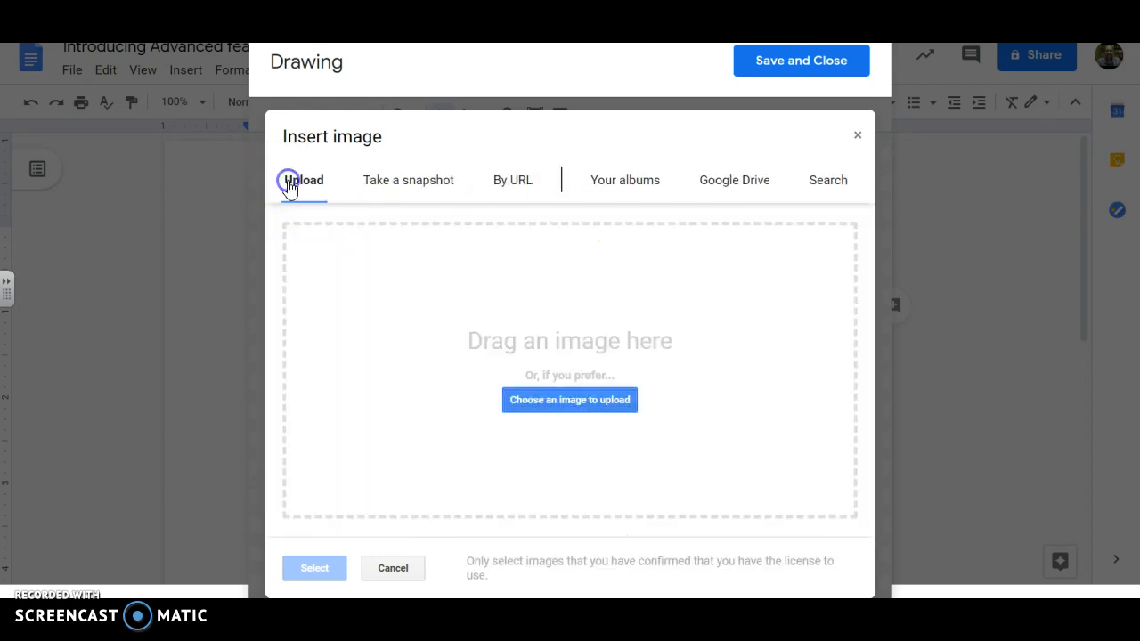
{"action": "left_click", "coordinate": [829, 182]}
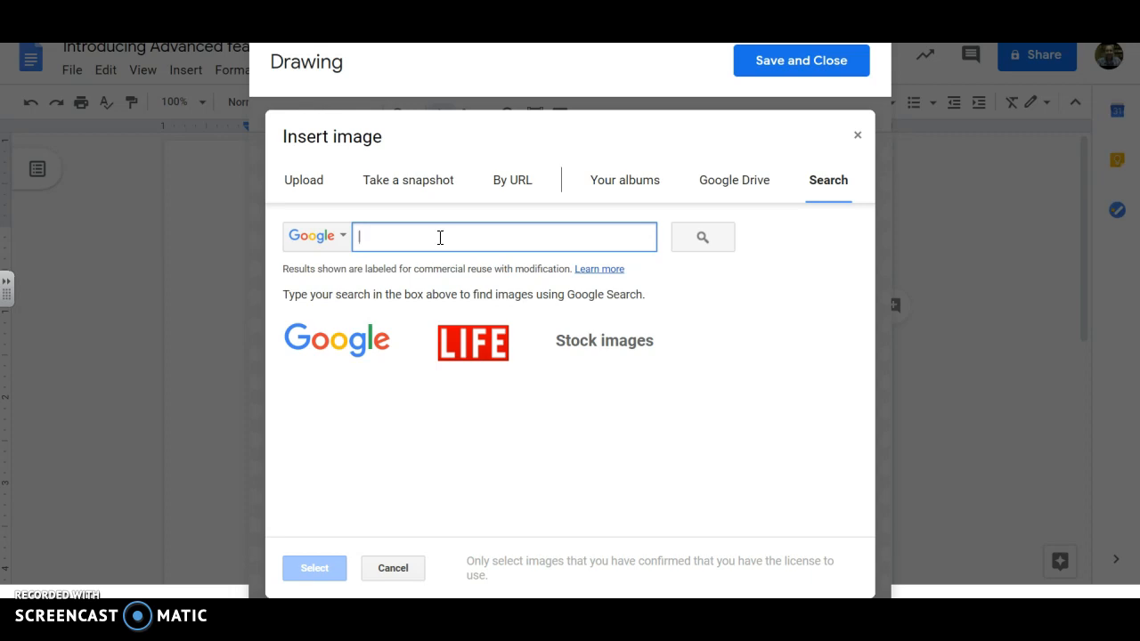
{"action": "type", "text": "Darwins Tree of Lif"}
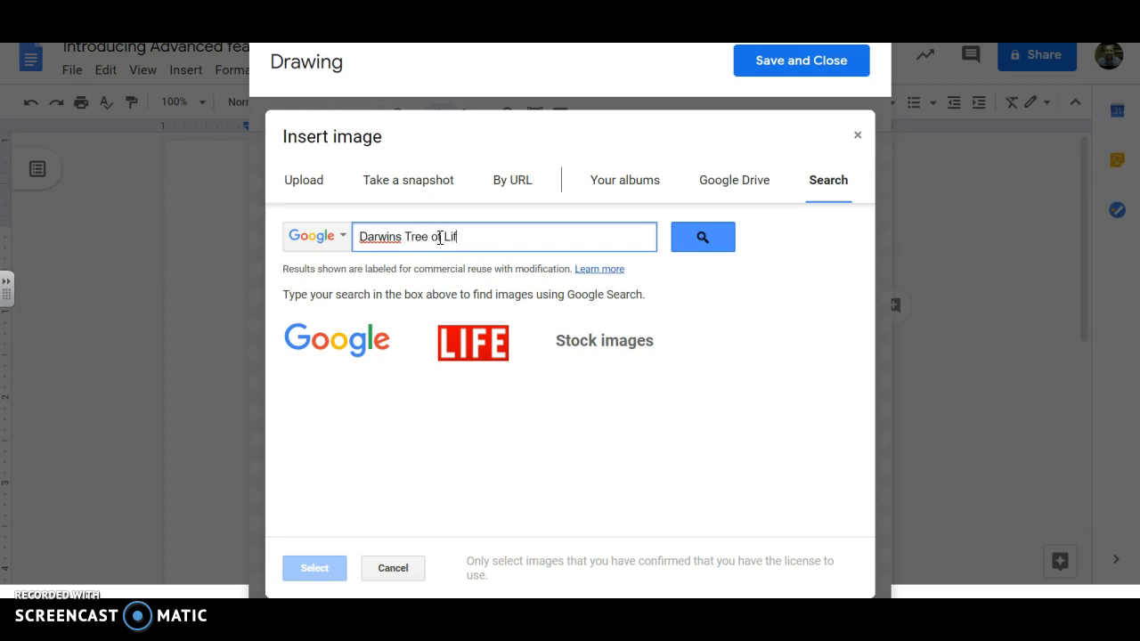
{"action": "type", "text": "e"}
{"action": "key", "text": "Return"}
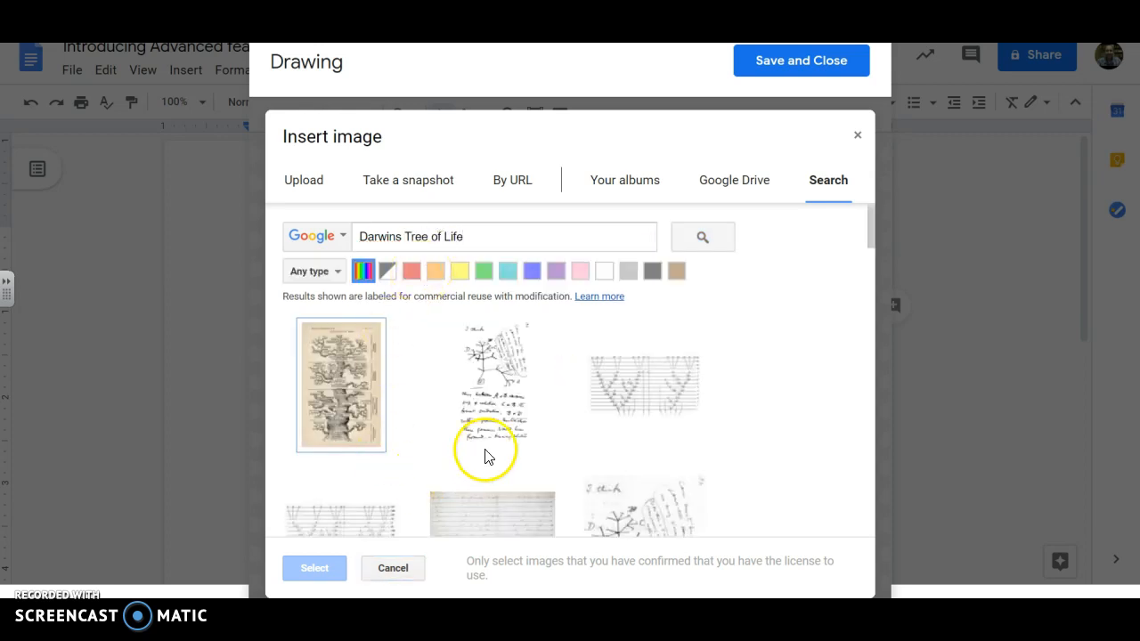
Insert Darwin's handwritten "I think" tree sketch with the notes beneath it from the search results into the drawing.
{"action": "scroll", "coordinate": [488, 449], "scroll_direction": "down", "scroll_amount": 1}
{"action": "scroll", "coordinate": [487, 448], "scroll_direction": "down", "scroll_amount": 3}
{"action": "scroll", "coordinate": [488, 448], "scroll_direction": "up", "scroll_amount": 5}
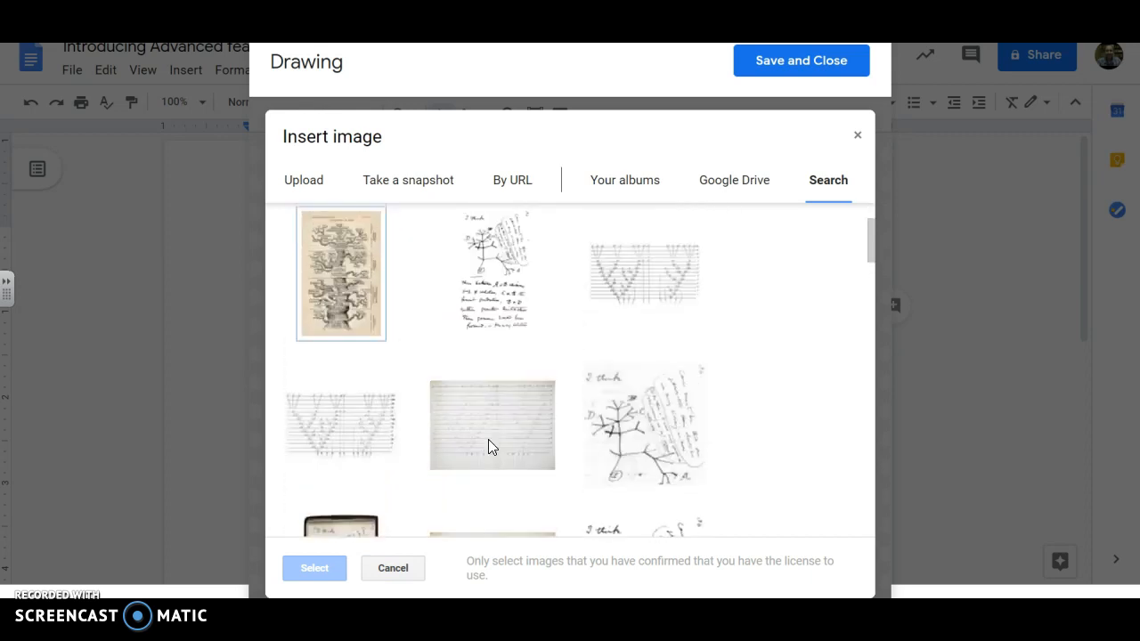
{"action": "left_click", "coordinate": [495, 410]}
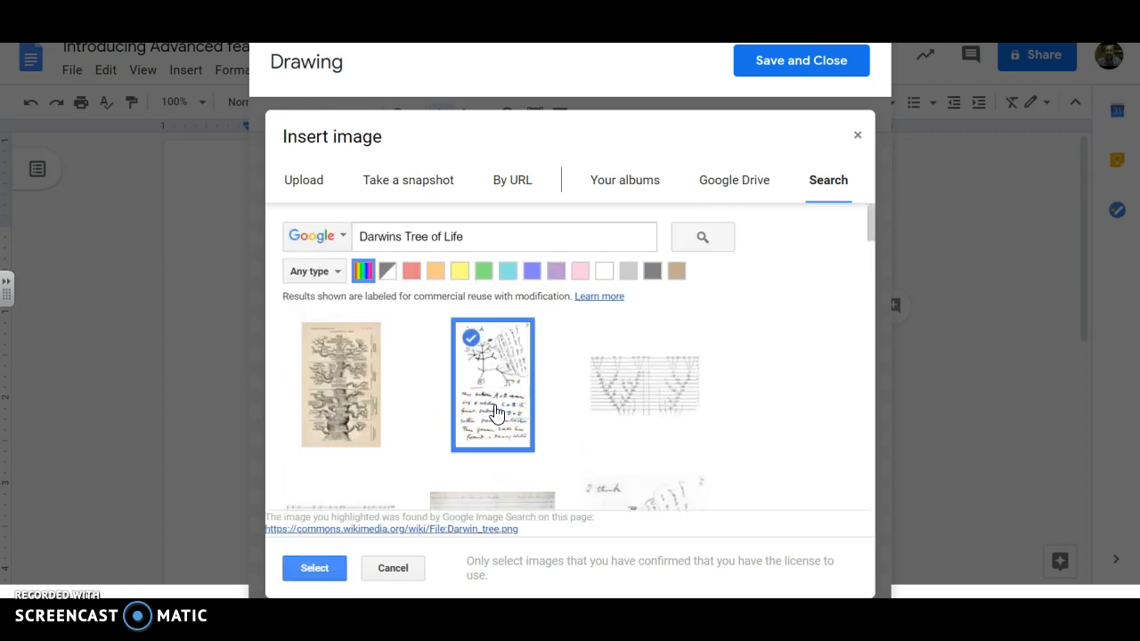
{"action": "left_click", "coordinate": [316, 568]}
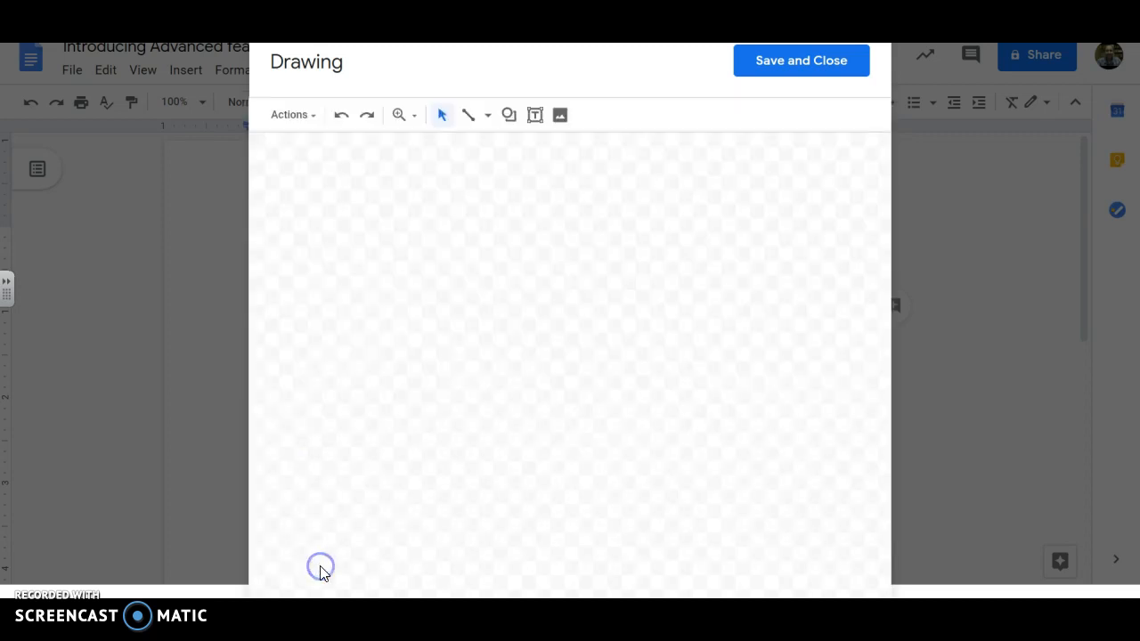
{"action": "left_click", "coordinate": [373, 545]}
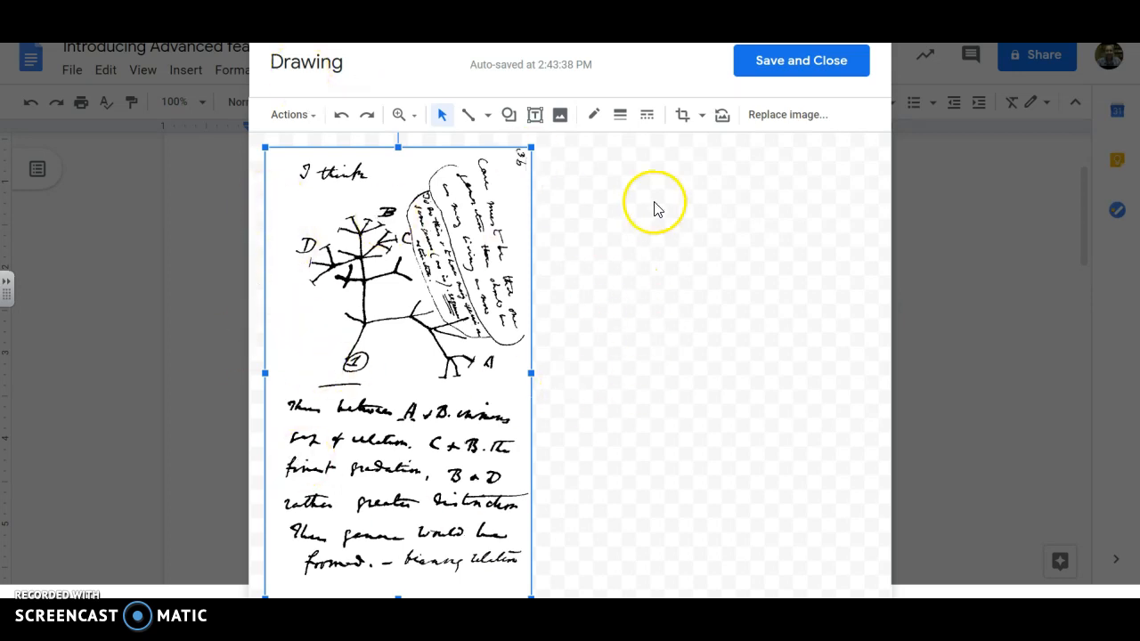
{"action": "left_click", "coordinate": [674, 371]}
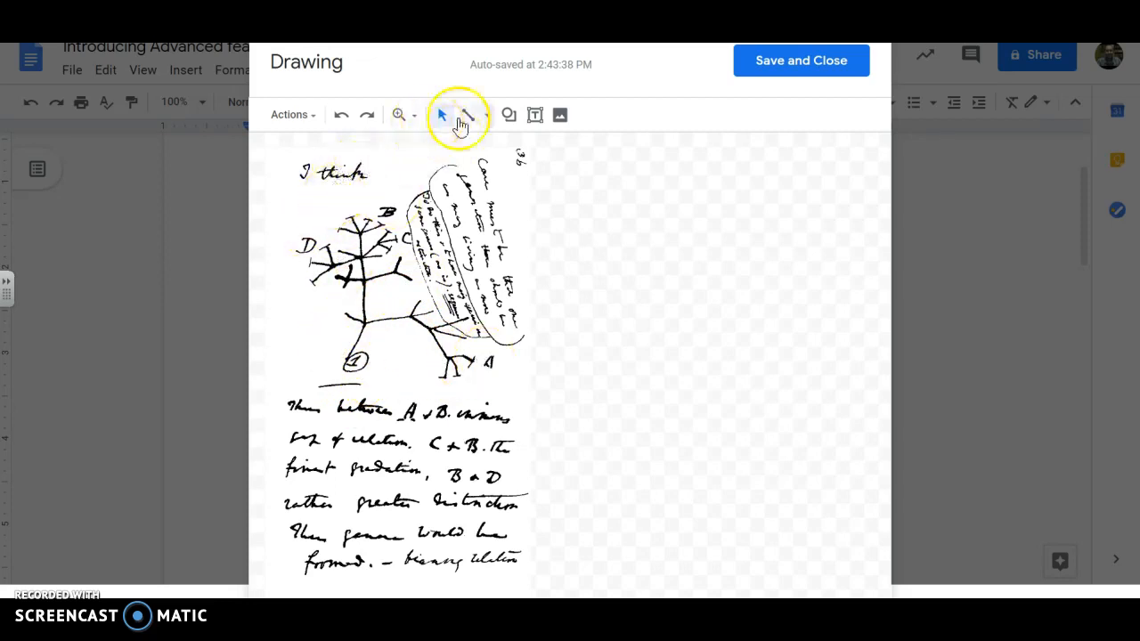
Draw a rounded rectangle over the handwritten words "I think" in the sketch.
{"action": "left_click", "coordinate": [510, 115]}
{"action": "mouse_move", "coordinate": [549, 155]}
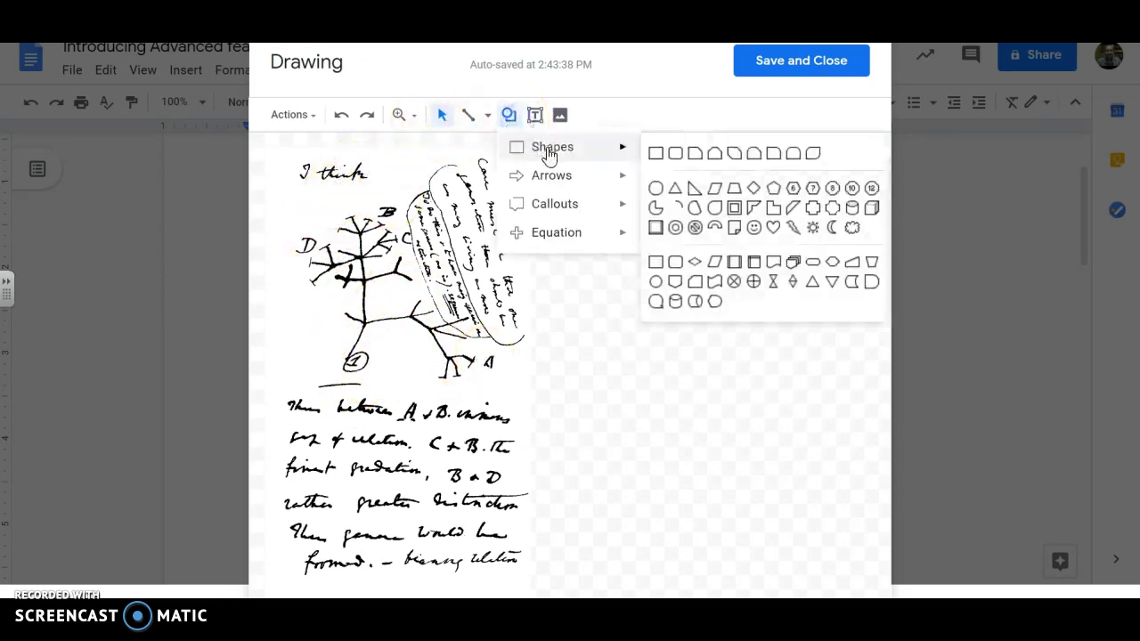
{"action": "left_click", "coordinate": [677, 155]}
{"action": "left_click_drag", "start_coordinate": [279, 154], "coordinate": [392, 196]}
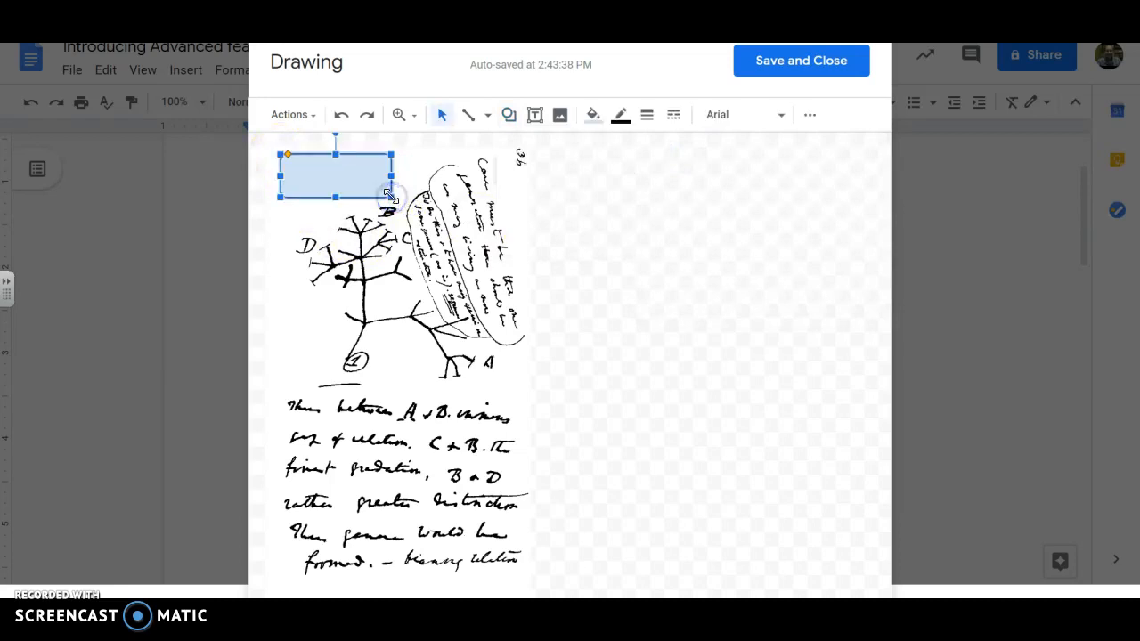
Give the rounded rectangle a 3px red border and a transparent fill.
{"action": "left_click", "coordinate": [647, 117]}
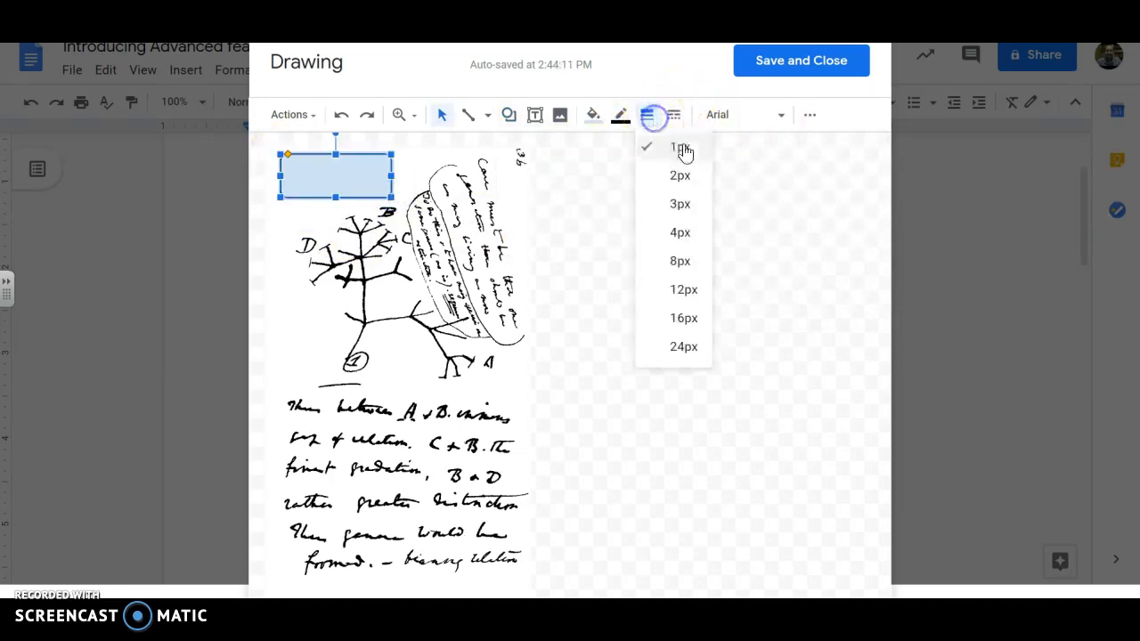
{"action": "left_click", "coordinate": [679, 204]}
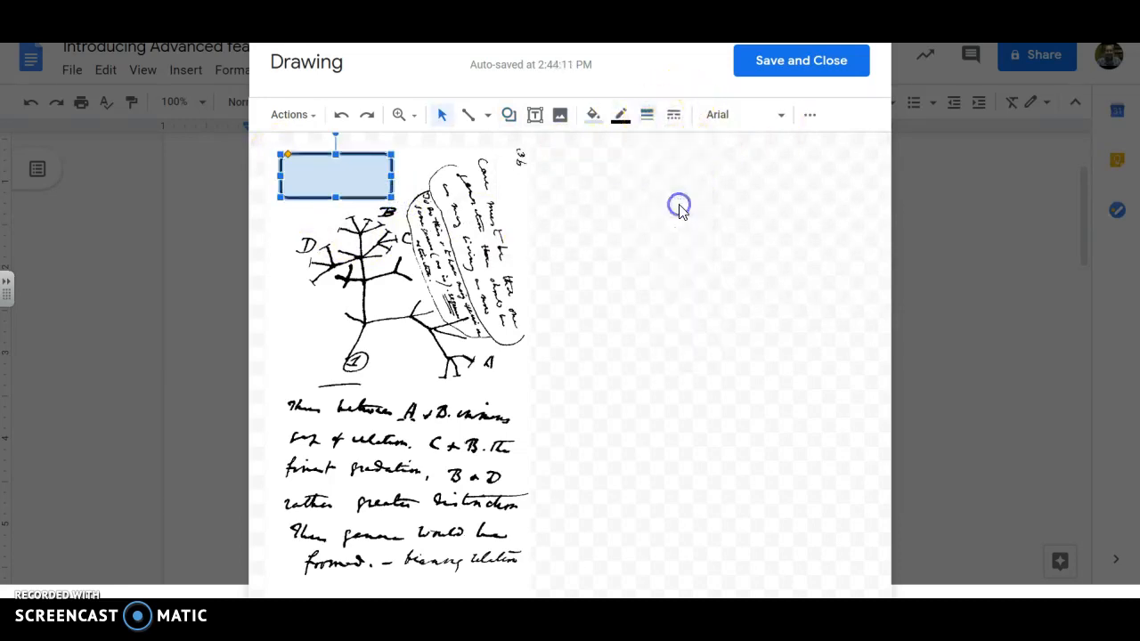
{"action": "left_click", "coordinate": [593, 116]}
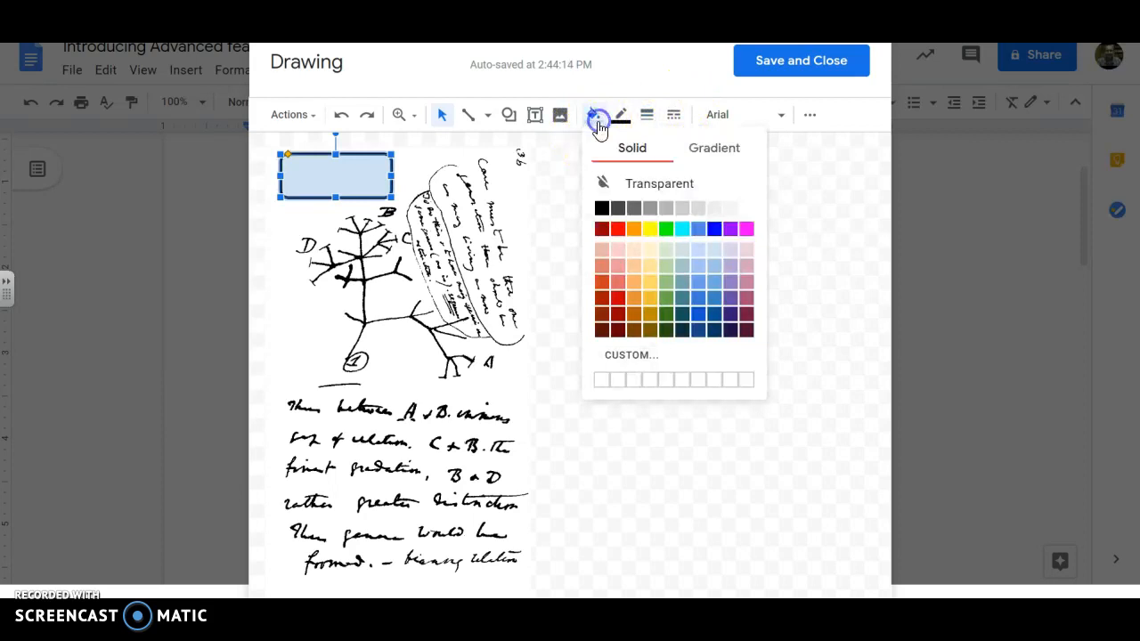
{"action": "left_click", "coordinate": [682, 183]}
{"action": "left_click", "coordinate": [626, 125]}
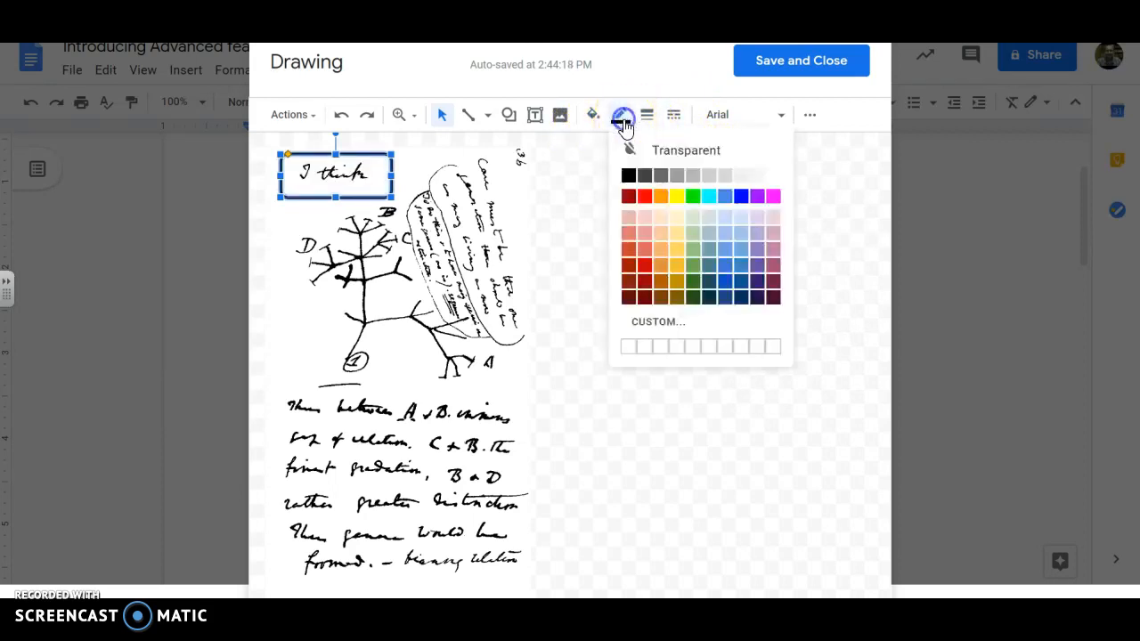
{"action": "left_click", "coordinate": [647, 200]}
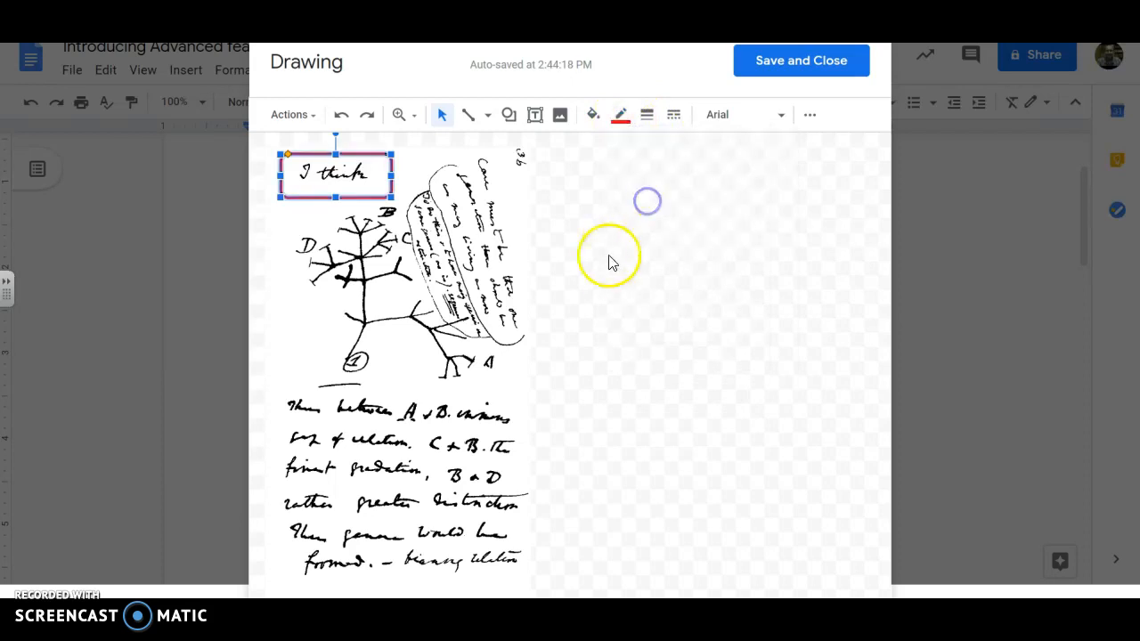
{"action": "left_click", "coordinate": [613, 269]}
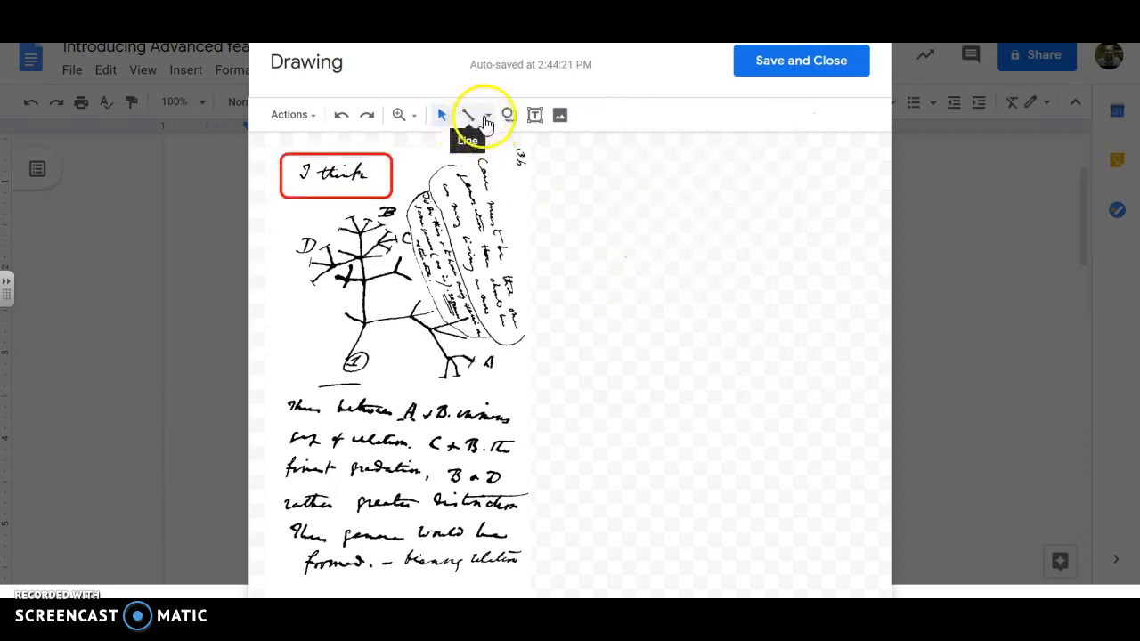
Draw an arrow from the side of the "I think" box across the sketch into the empty canvas area.
{"action": "left_click", "coordinate": [487, 115]}
{"action": "left_click", "coordinate": [506, 175]}
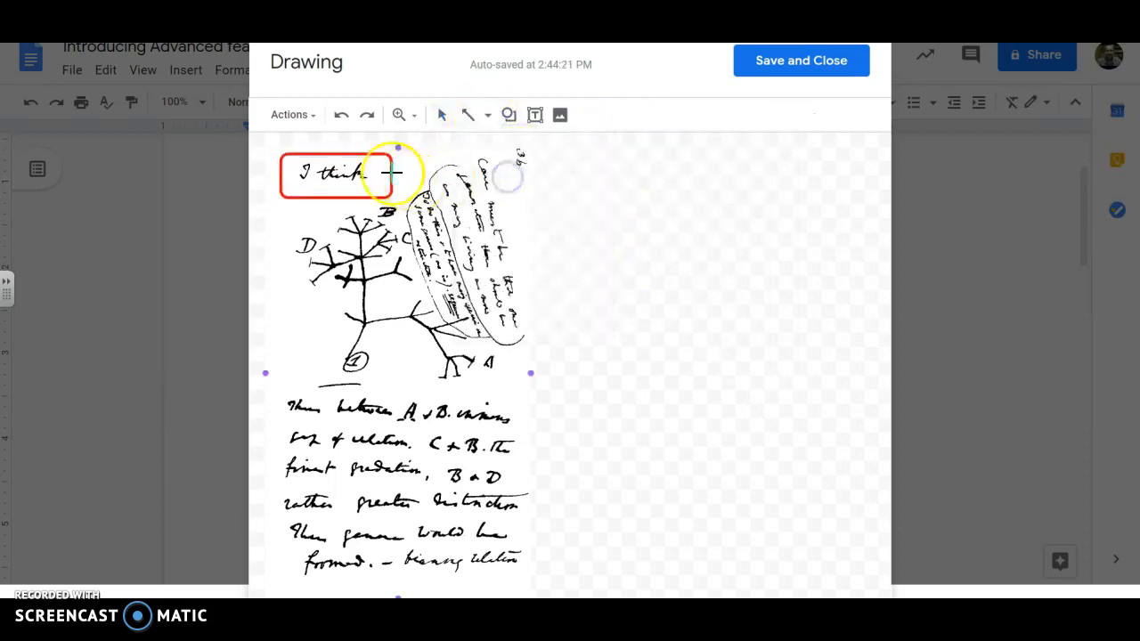
{"action": "left_click_drag", "start_coordinate": [427, 173], "coordinate": [653, 265]}
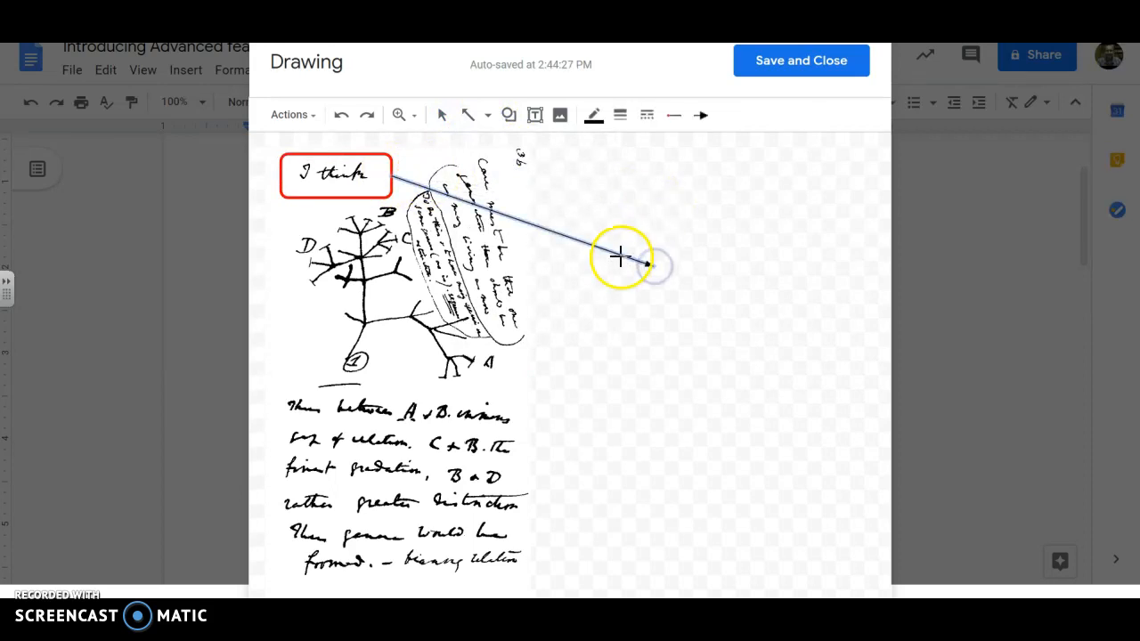
Set the arrow's line weight to 3px and its colour to red, undoing any stray extra arrow.
{"action": "left_click", "coordinate": [620, 115]}
{"action": "left_click", "coordinate": [652, 207]}
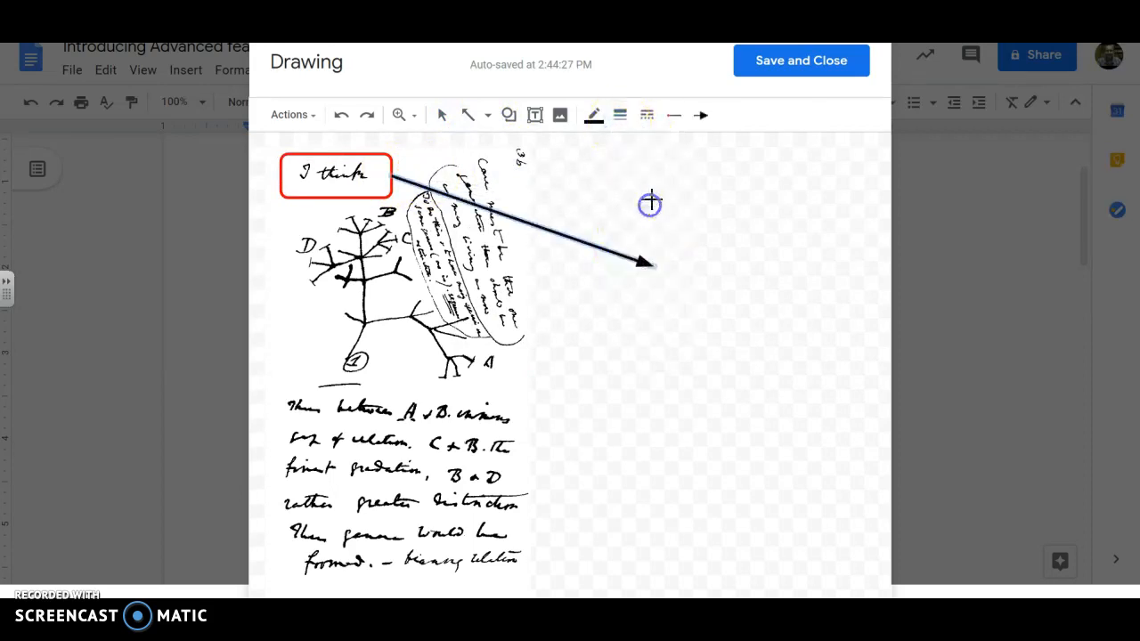
{"action": "left_click", "coordinate": [594, 115]}
{"action": "left_click", "coordinate": [618, 196]}
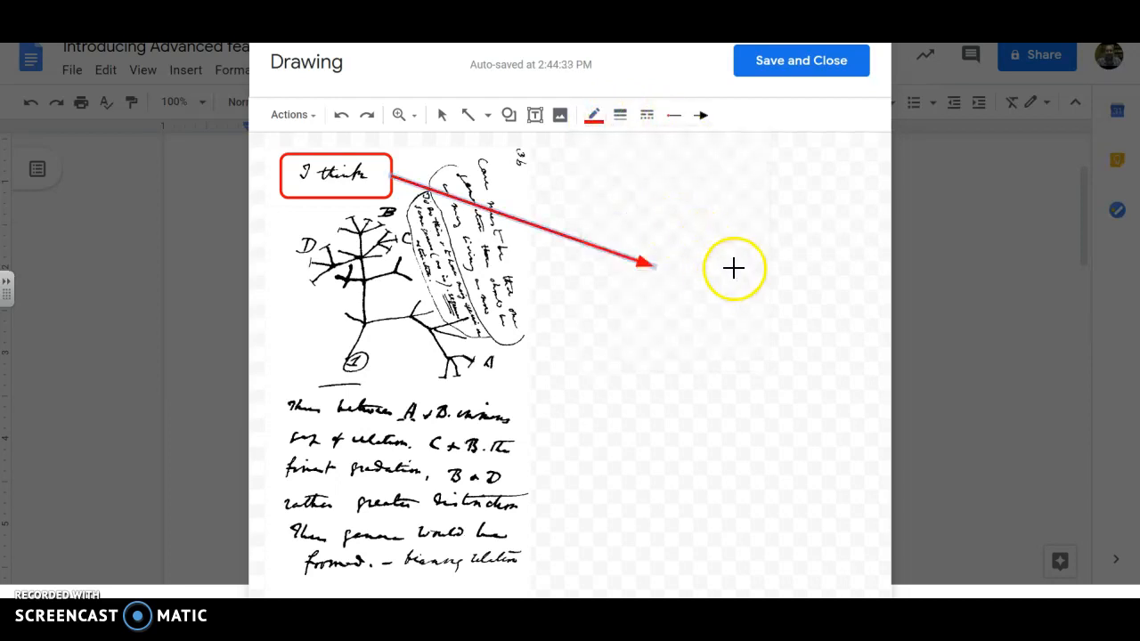
{"action": "left_click", "coordinate": [647, 261]}
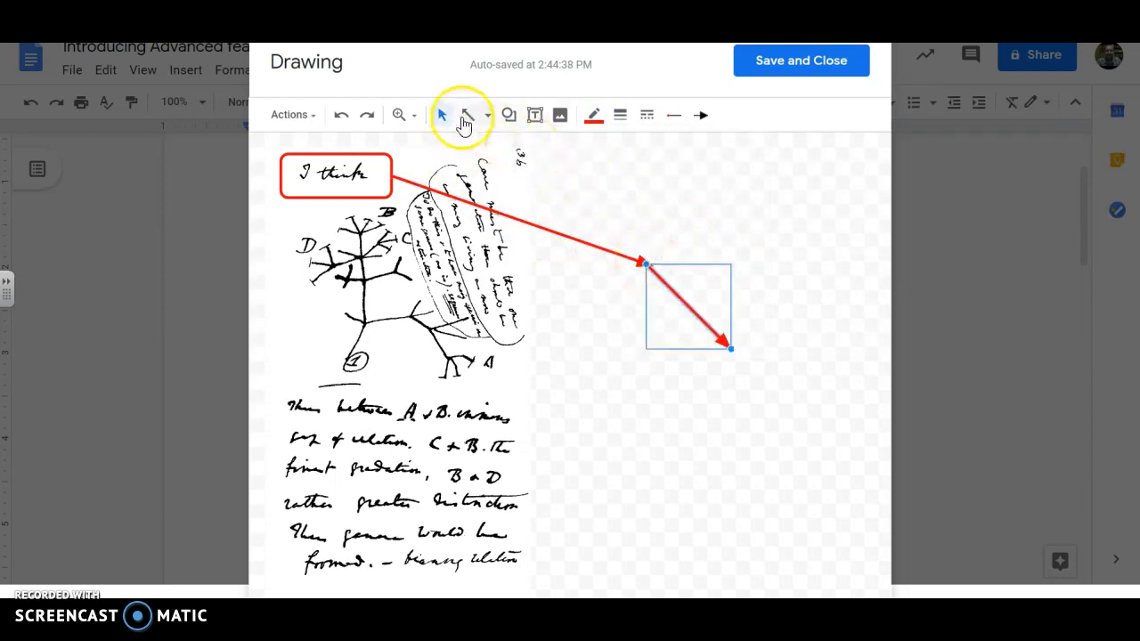
{"action": "left_click", "coordinate": [341, 115]}
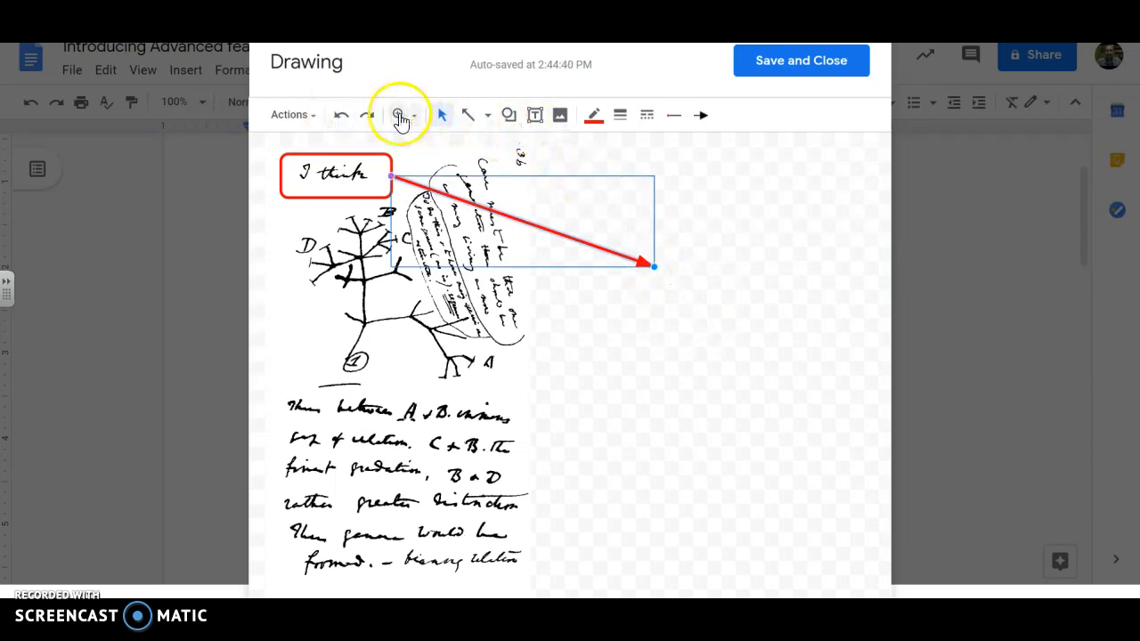
Add a text box reading "A hypothesis, or a predictive diagram" beside the arrowhead and move it slightly closer to the arrow.
{"action": "left_click", "coordinate": [535, 115]}
{"action": "left_click_drag", "start_coordinate": [675, 247], "coordinate": [850, 301]}
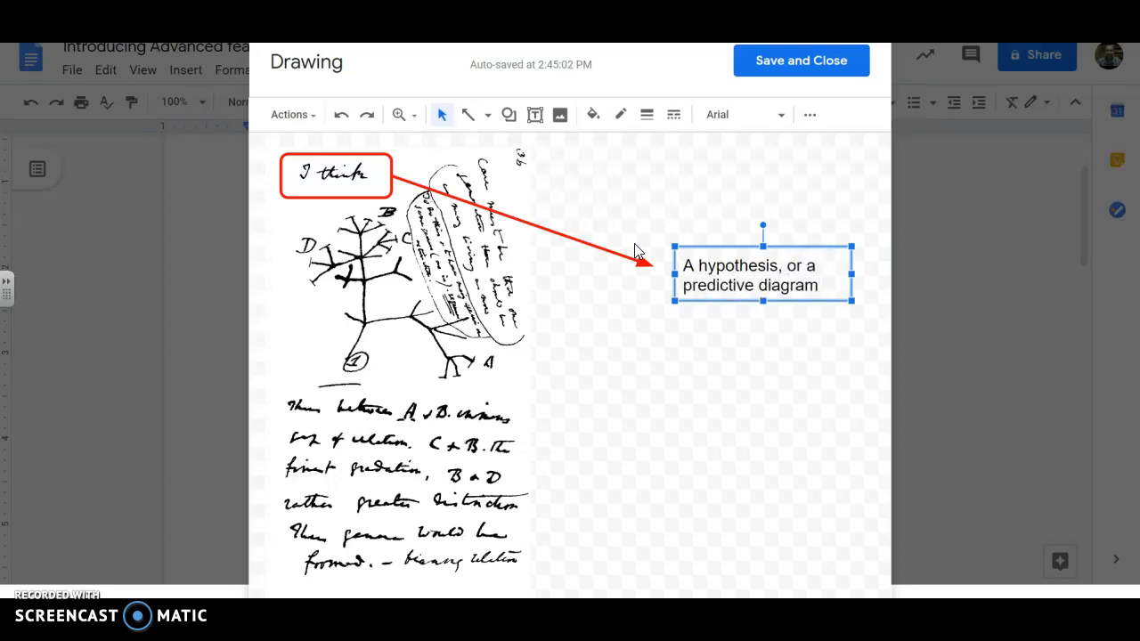
{"action": "left_click", "coordinate": [732, 396]}
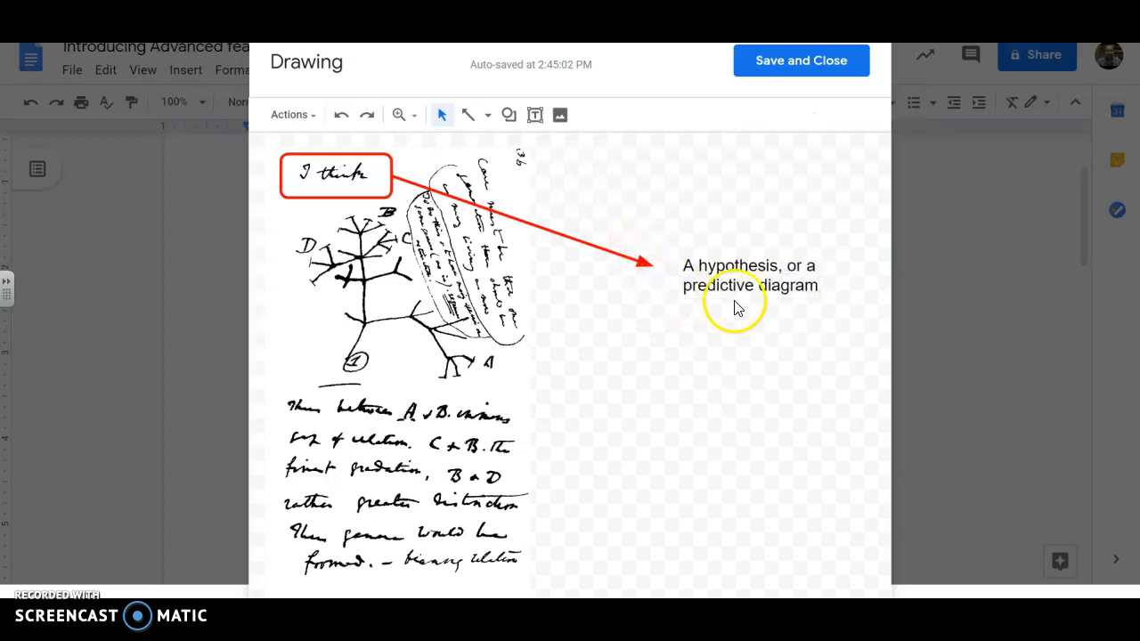
{"action": "left_click", "coordinate": [738, 261]}
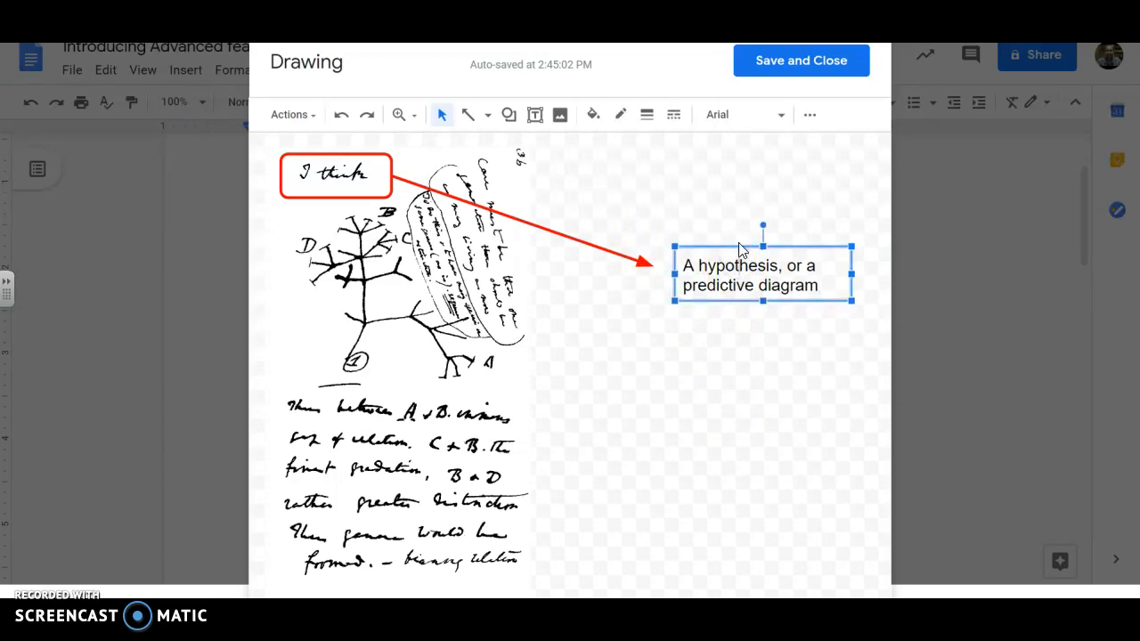
{"action": "left_click_drag", "start_coordinate": [738, 247], "coordinate": [719, 259]}
{"action": "left_click", "coordinate": [733, 447]}
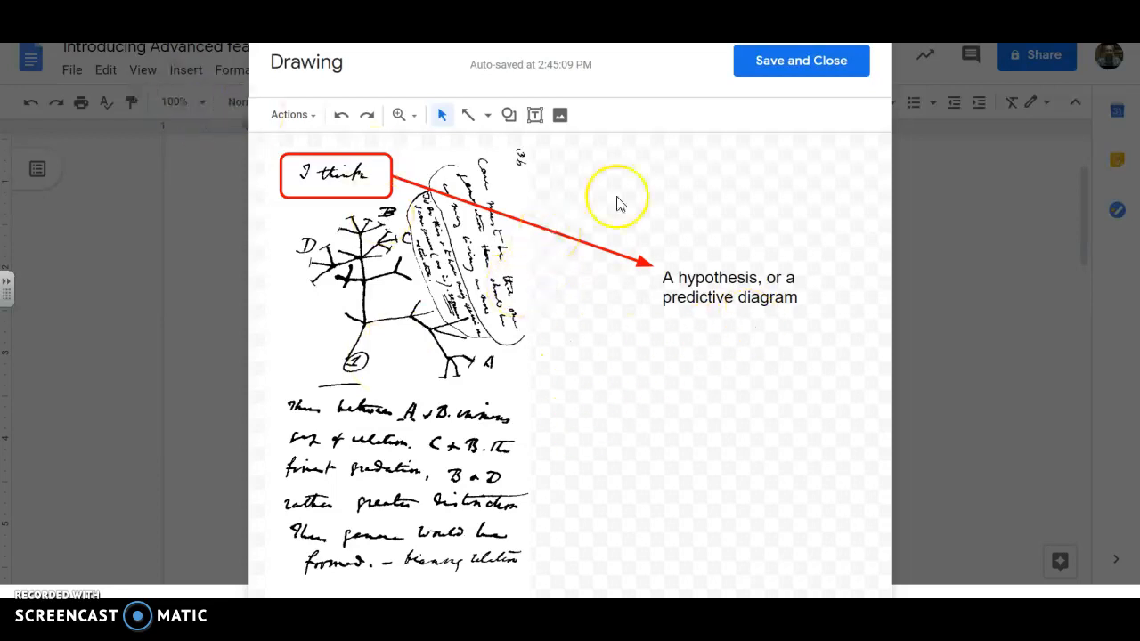
Save the annotated drawing into the document and review it under the "Adding Drawings" heading.
{"action": "left_click", "coordinate": [781, 69]}
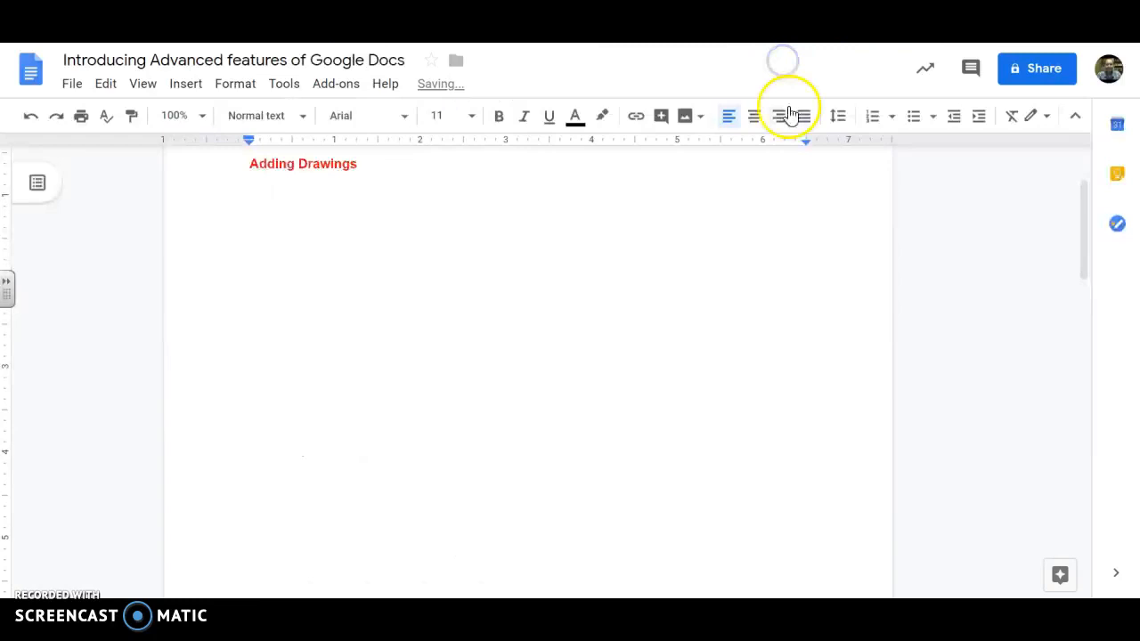
{"action": "scroll", "coordinate": [637, 248], "scroll_direction": "up", "scroll_amount": 2}
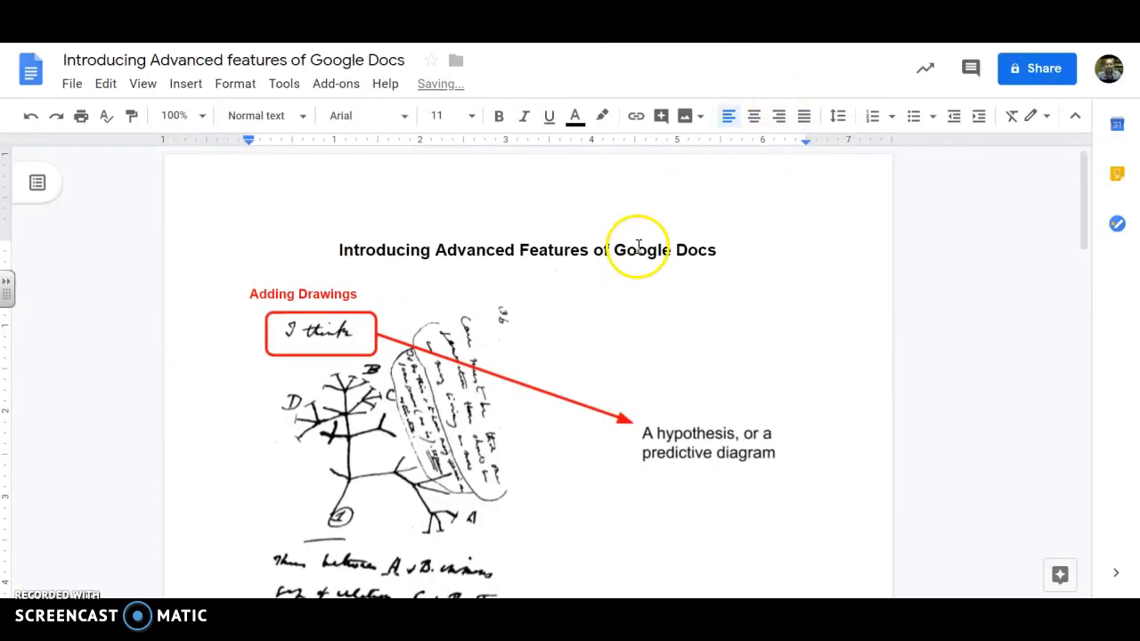
{"action": "scroll", "coordinate": [636, 249], "scroll_direction": "down", "scroll_amount": 4}
{"action": "scroll", "coordinate": [636, 247], "scroll_direction": "up", "scroll_amount": 3}
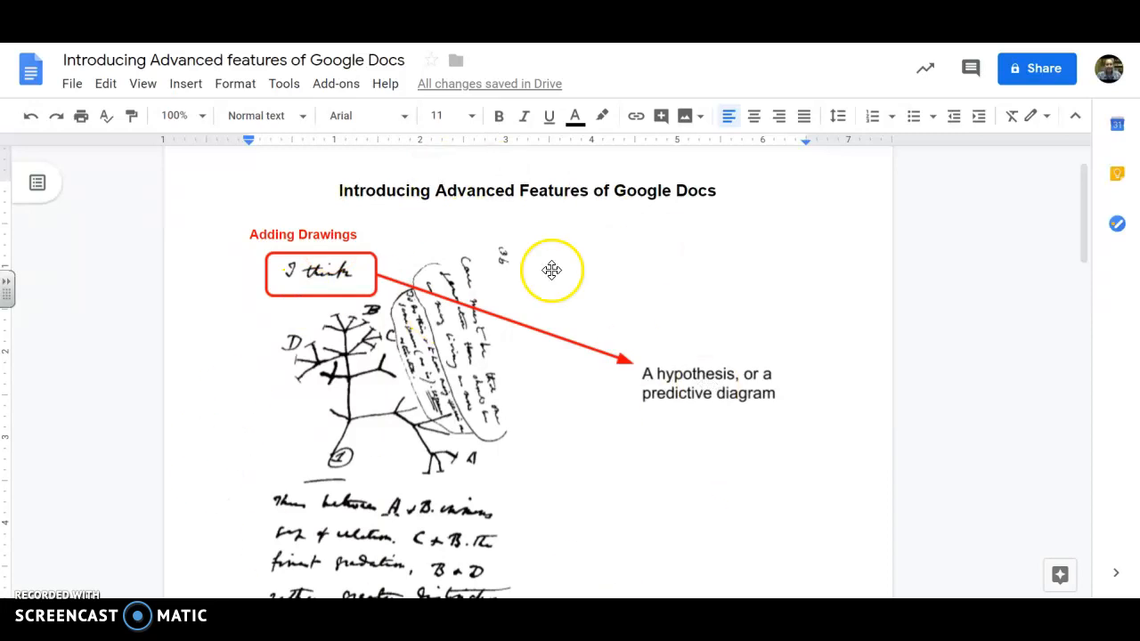
{"action": "scroll", "coordinate": [670, 373], "scroll_direction": "down", "scroll_amount": 3}
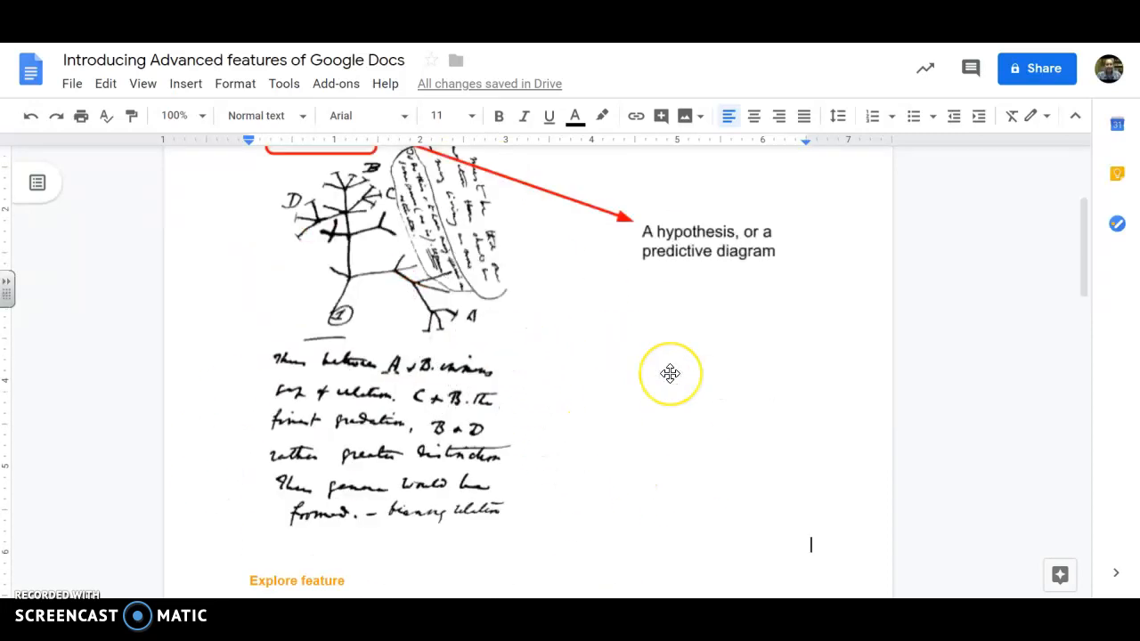
{"action": "scroll", "coordinate": [669, 374], "scroll_direction": "up", "scroll_amount": 4}
{"action": "scroll", "coordinate": [669, 380], "scroll_direction": "down", "scroll_amount": 3}
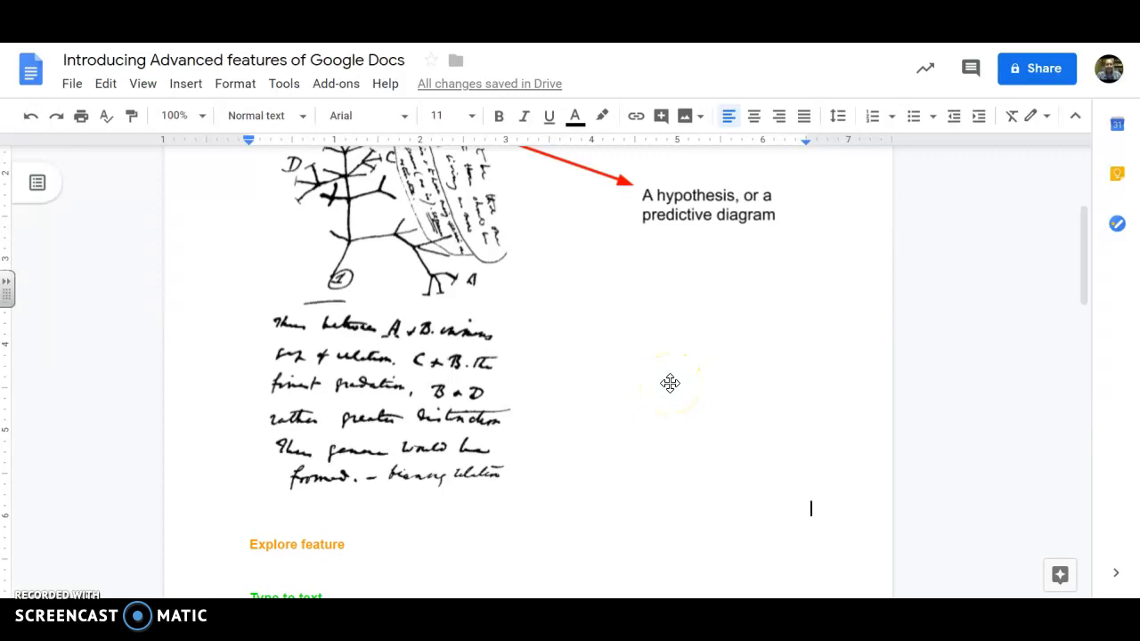
{"action": "scroll", "coordinate": [670, 383], "scroll_direction": "up", "scroll_amount": 2}
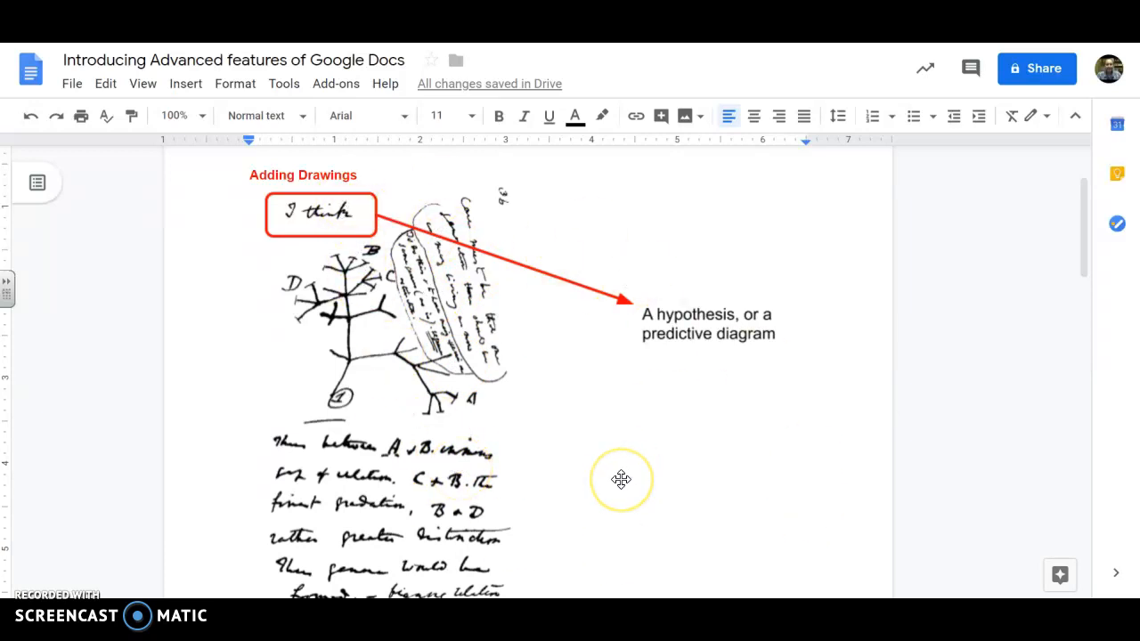
Place the text cursor at the end of the "Explore feature" heading.
{"action": "scroll", "coordinate": [621, 480], "scroll_direction": "down", "scroll_amount": 4}
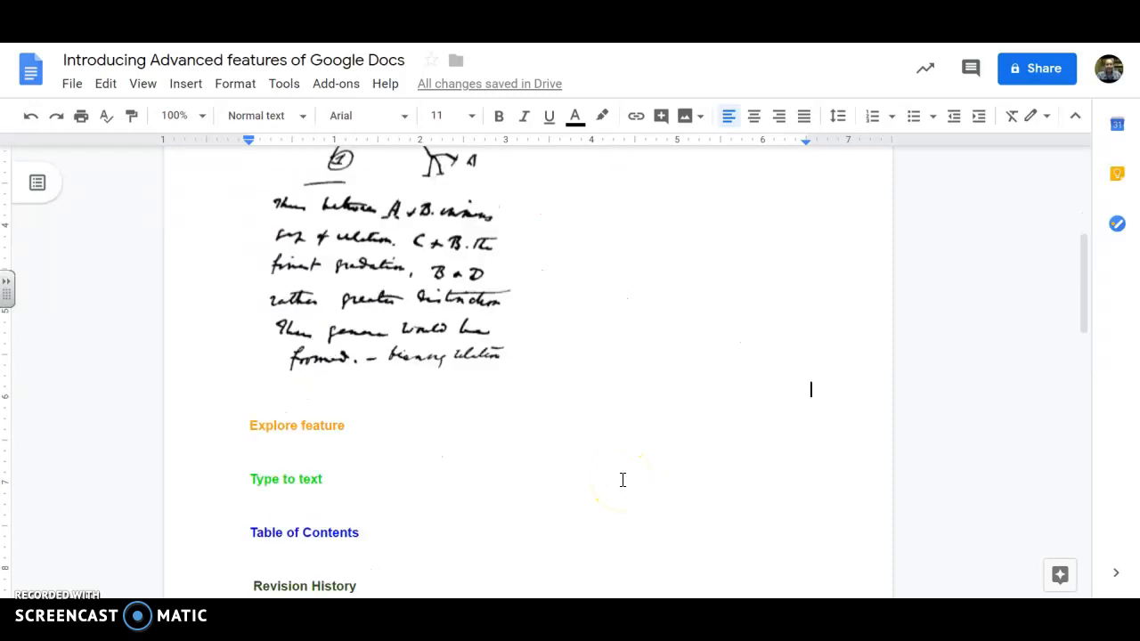
{"action": "left_click", "coordinate": [368, 430]}
{"action": "double_click", "coordinate": [368, 430]}
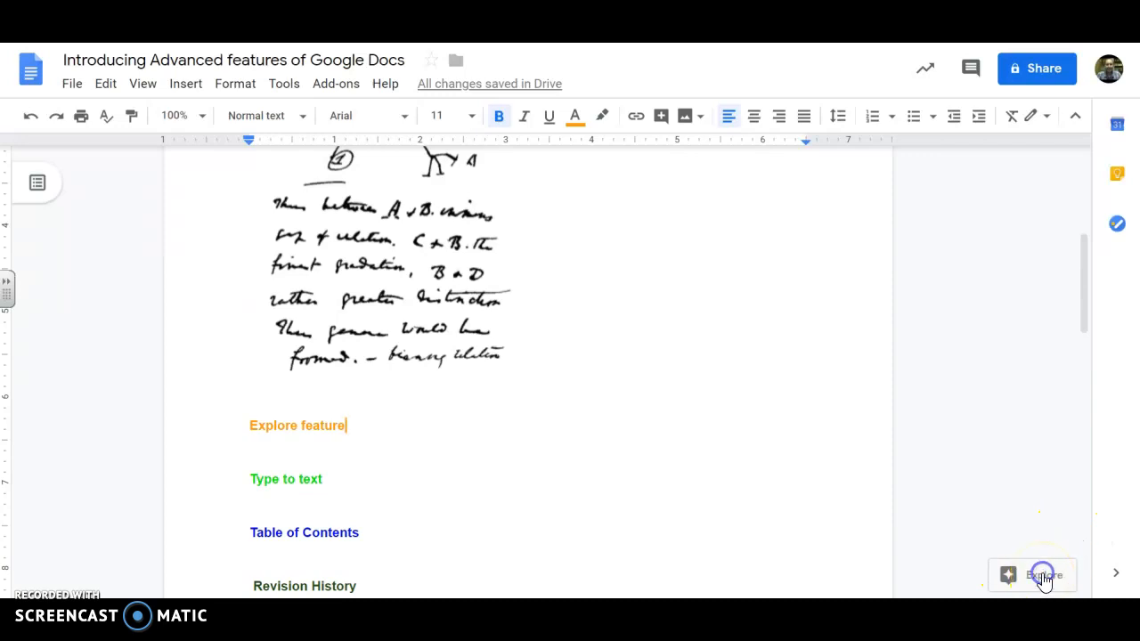
Use Explore to search the web for "Central Dogma of Biology" and open the yourgenome.org "What is the 'Central Dogma'?" result.
{"action": "left_click", "coordinate": [1044, 577]}
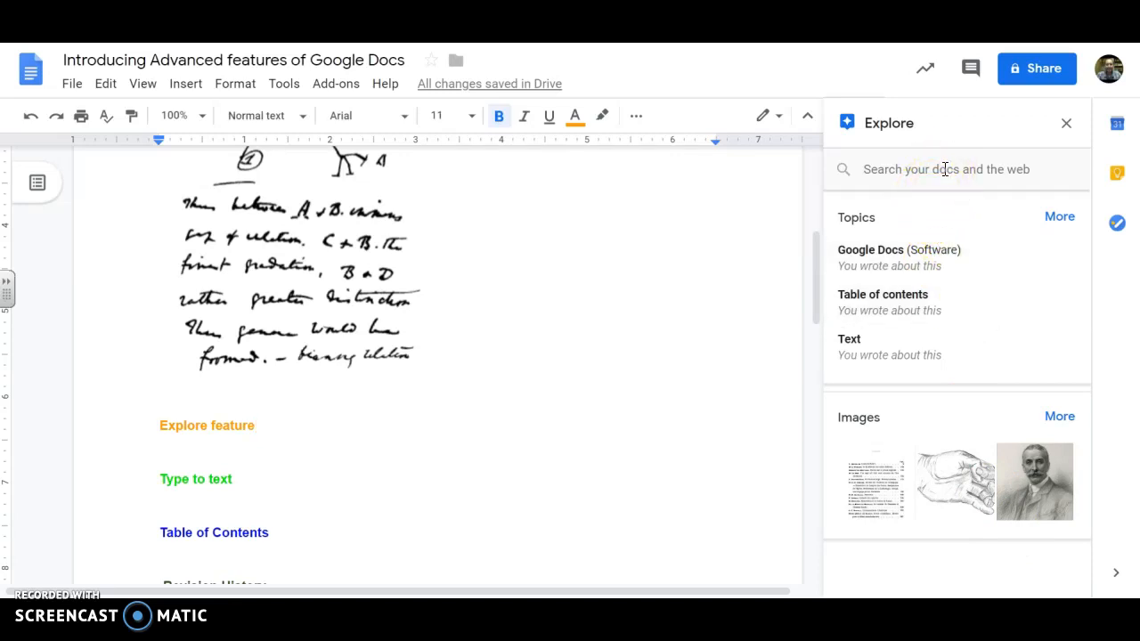
{"action": "left_click", "coordinate": [915, 176]}
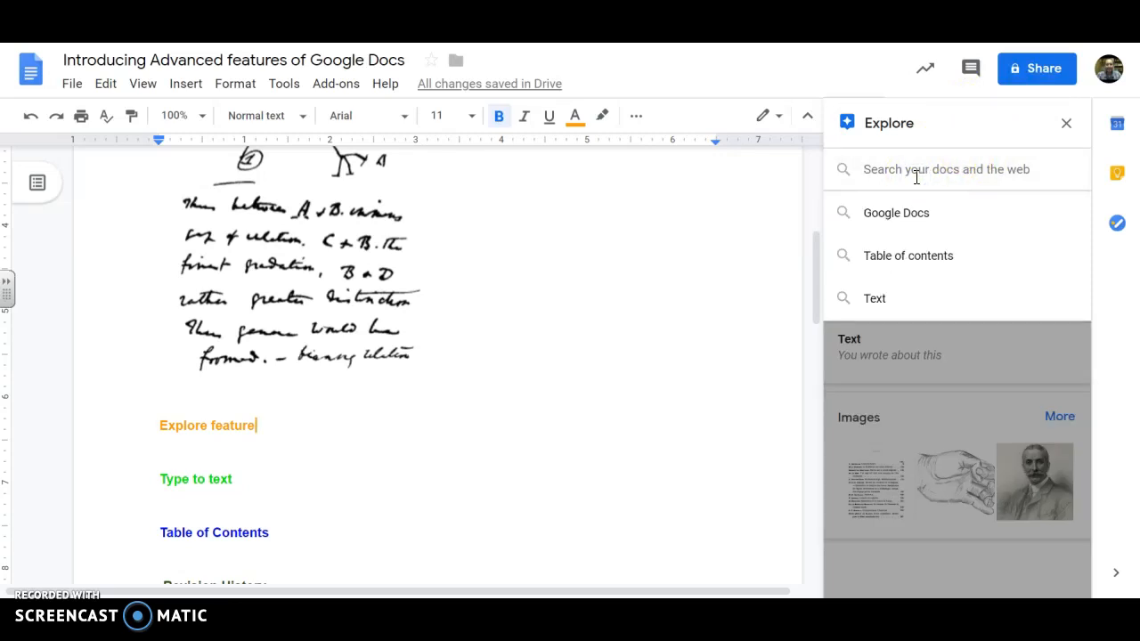
{"action": "type", "text": "Centra"}
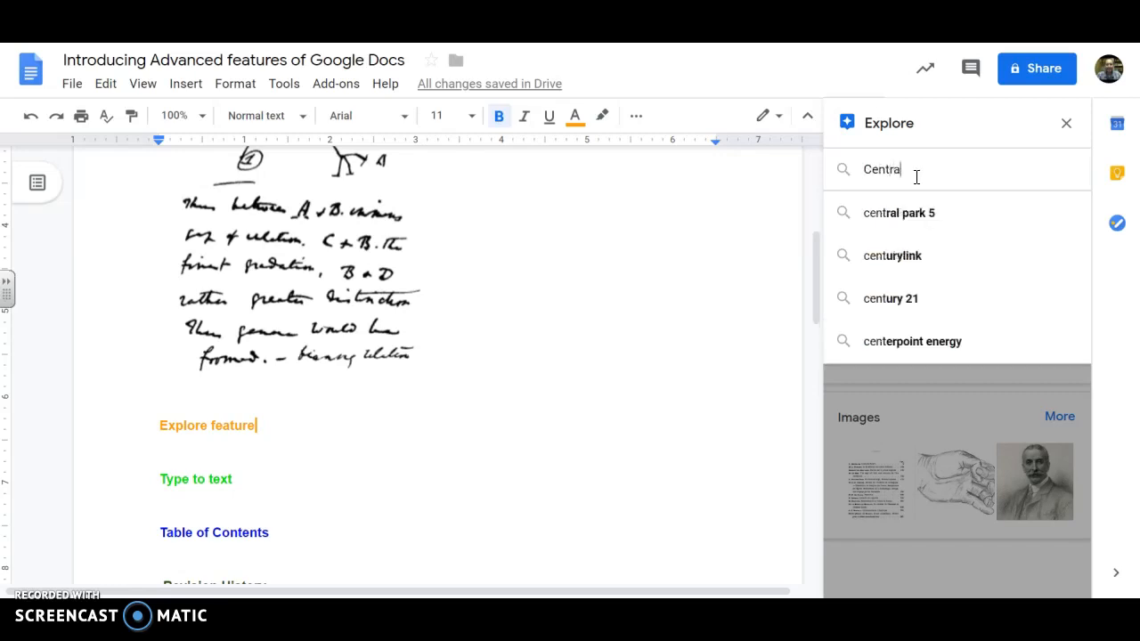
{"action": "type", "text": "l Degma of Biologty"}
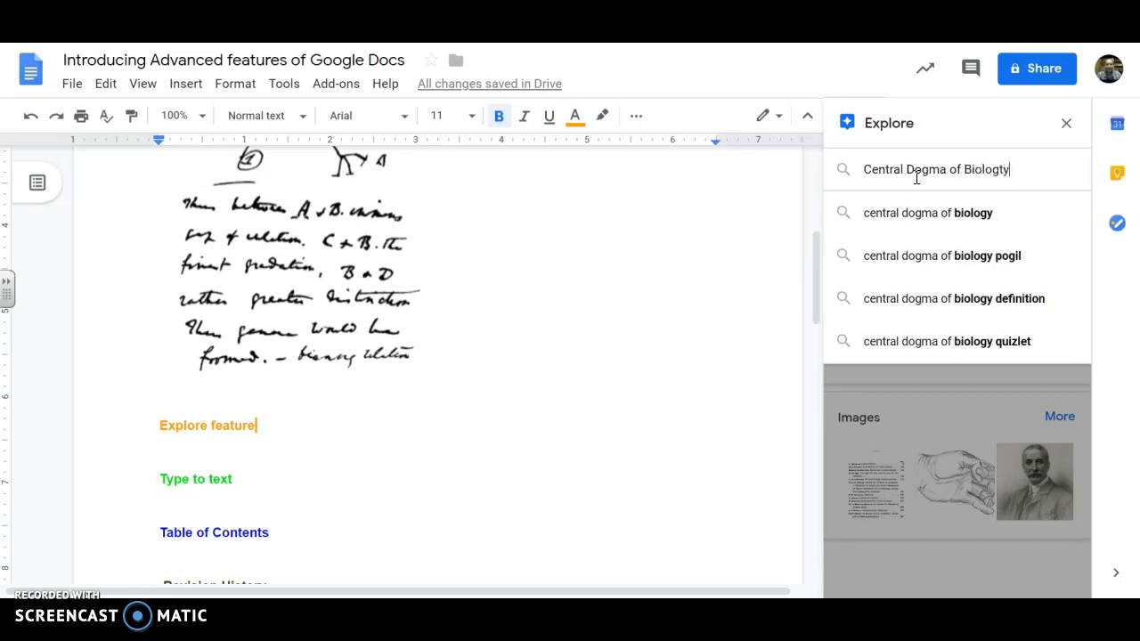
{"action": "key", "text": "BackSpace"}
{"action": "key", "text": "BackSpace"}
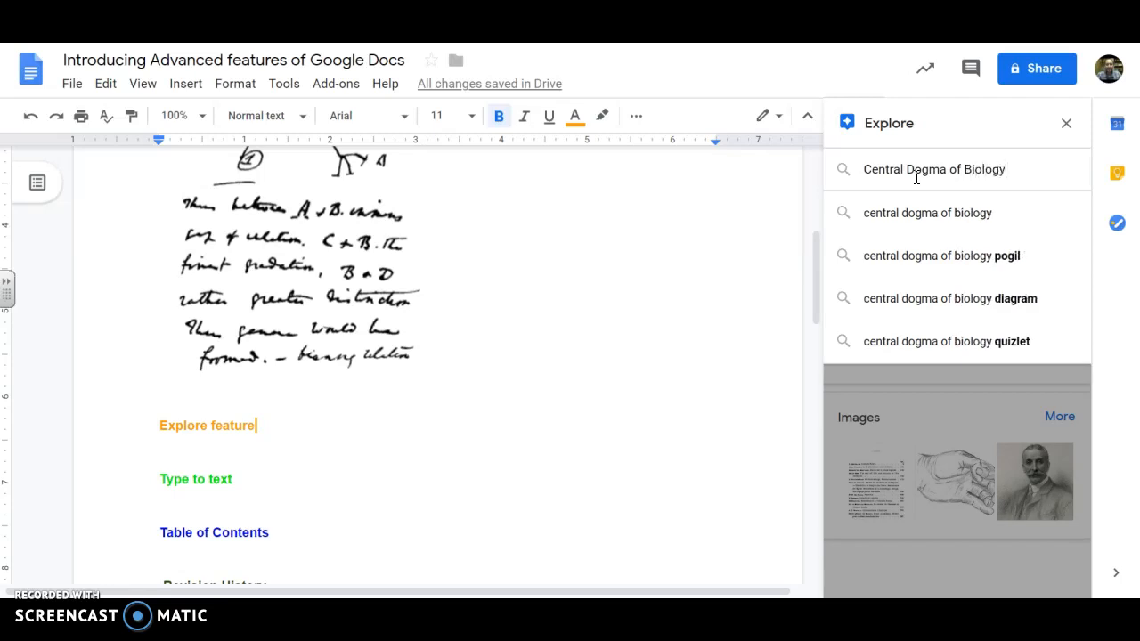
{"action": "key", "text": "Return"}
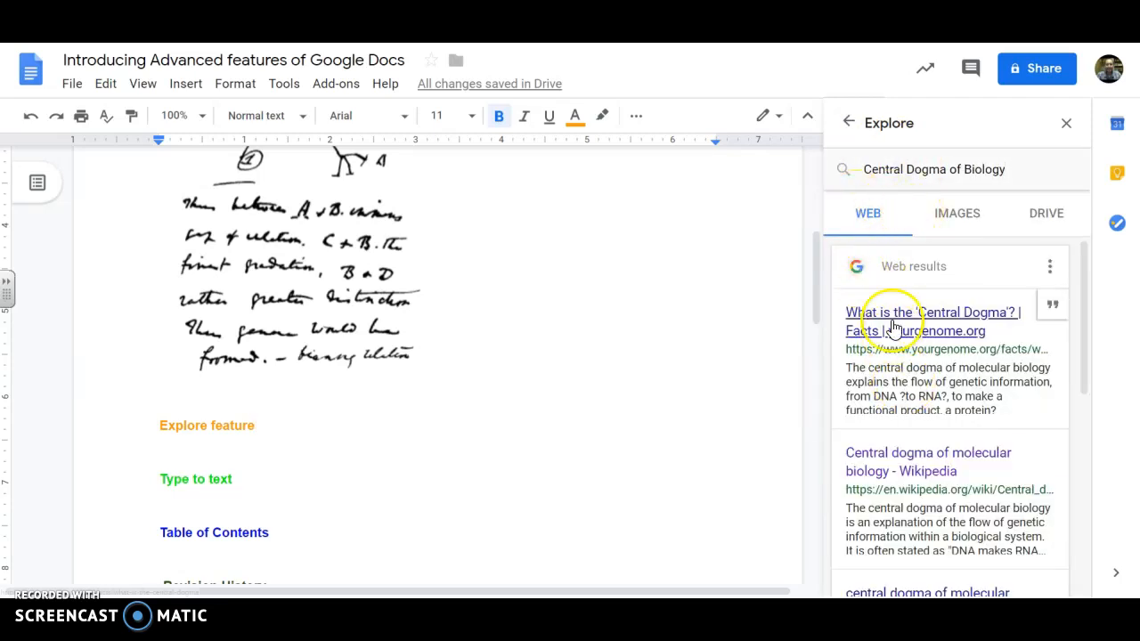
{"action": "left_click", "coordinate": [892, 318]}
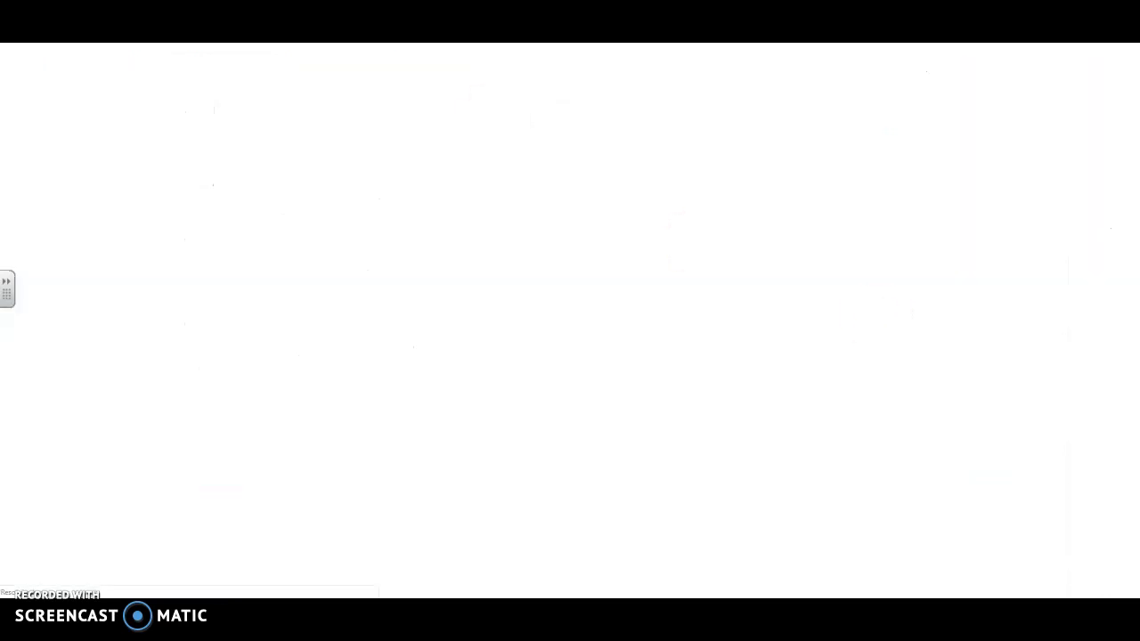
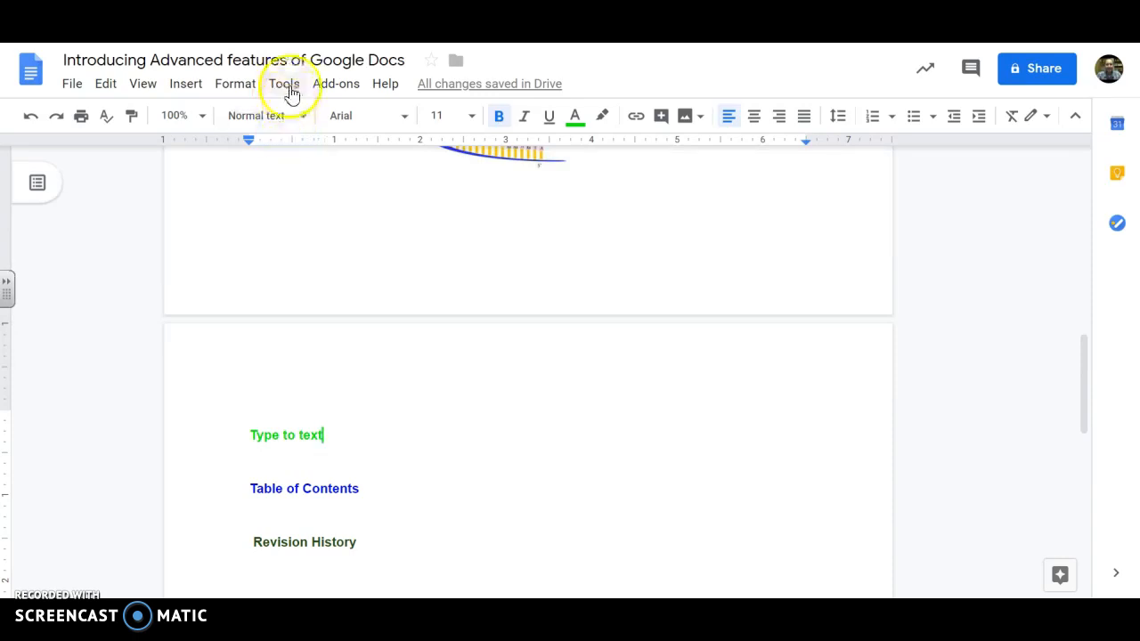
Dictate a paragraph about using voice typing, including spoken punctuation, at the end of the "Type to text" heading.
{"action": "left_click", "coordinate": [285, 87]}
{"action": "left_click", "coordinate": [353, 303]}
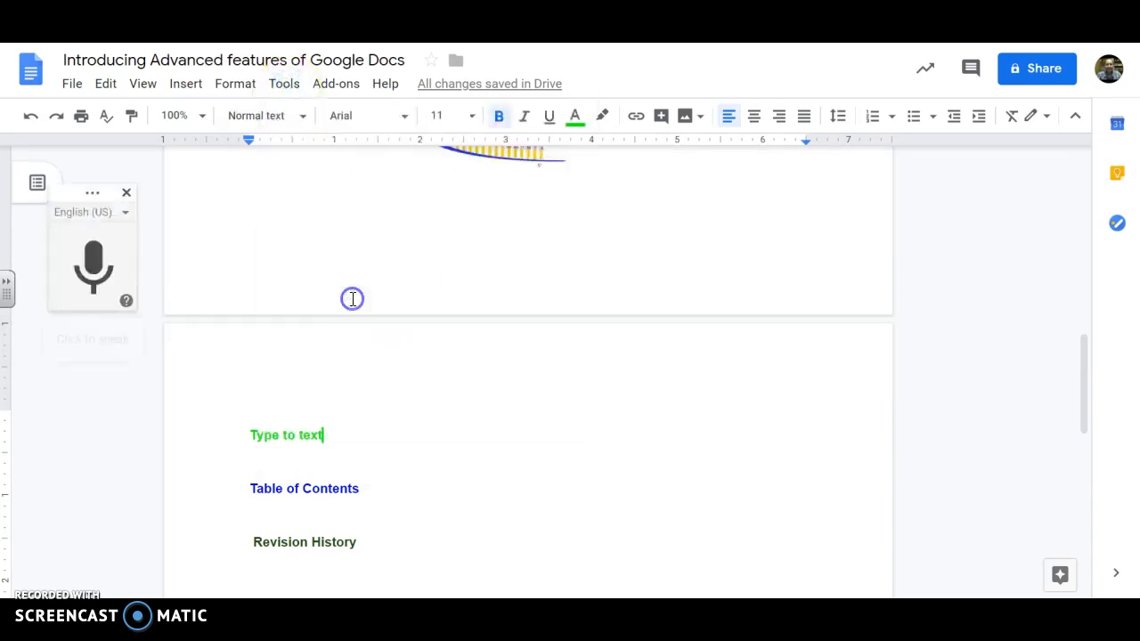
{"action": "left_click", "coordinate": [96, 272]}
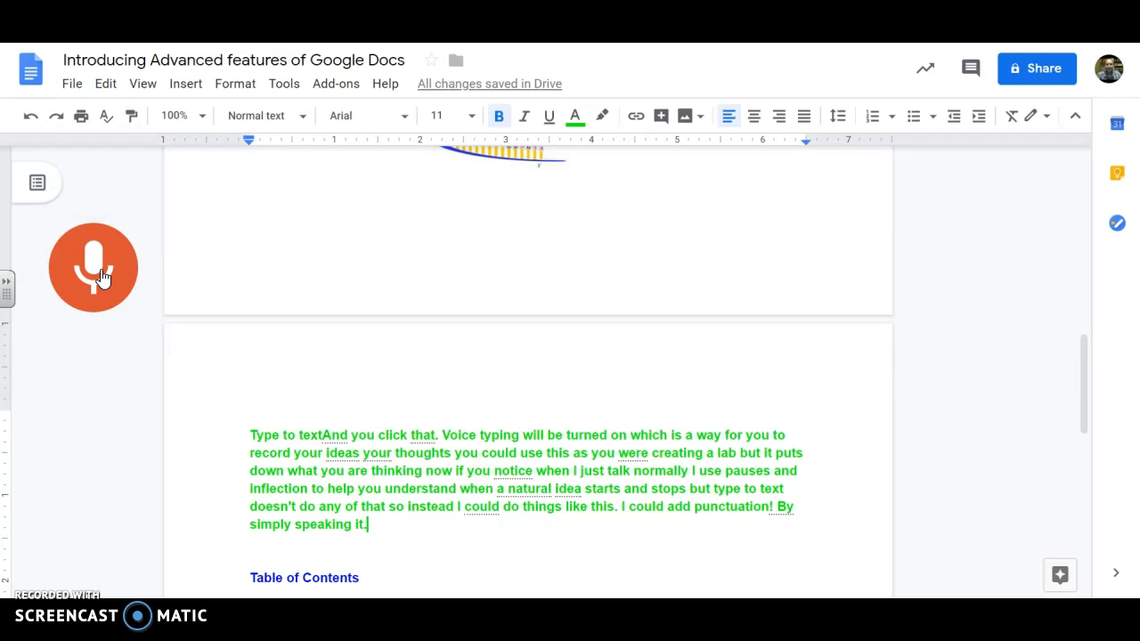
{"action": "left_click", "coordinate": [93, 268]}
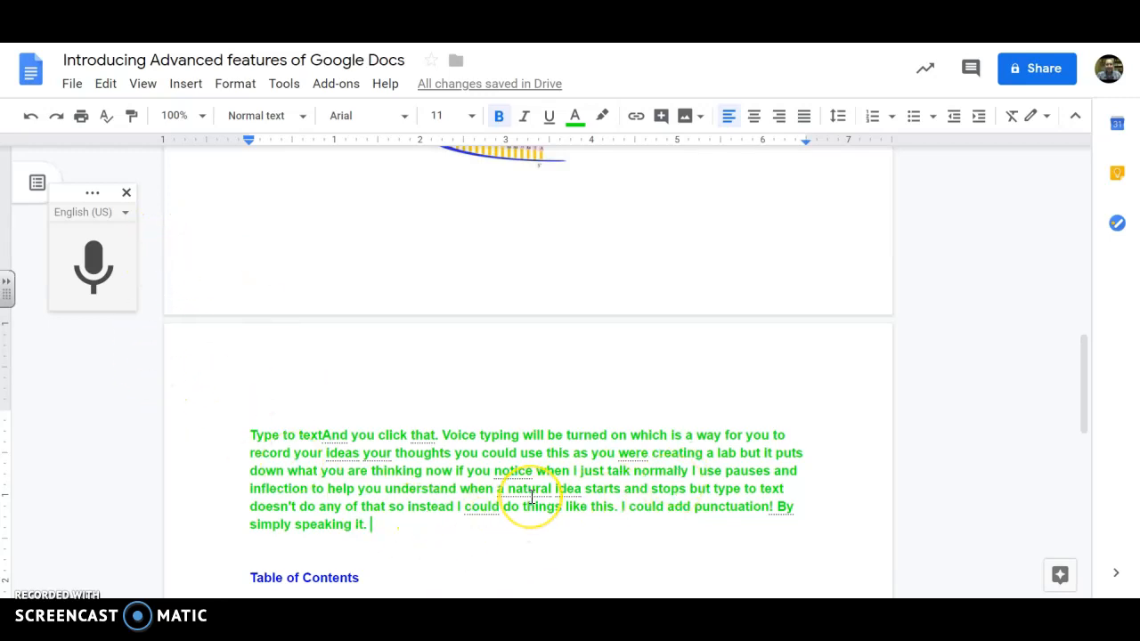
Look at the languages available for voice typing without changing the selected one.
{"action": "left_click", "coordinate": [513, 505]}
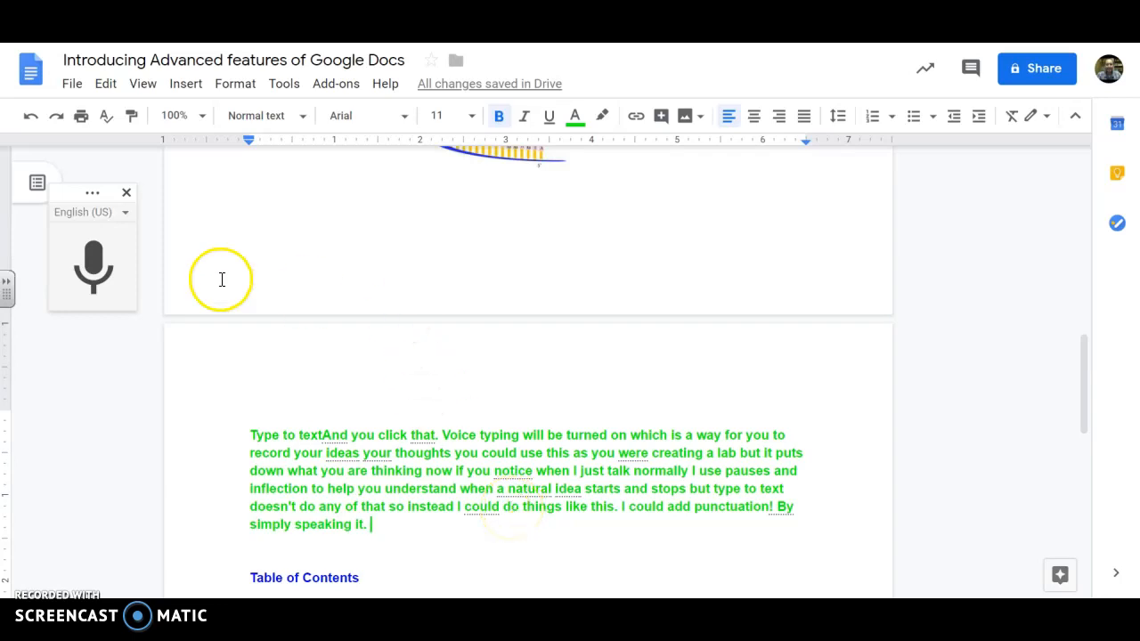
{"action": "left_click", "coordinate": [127, 212]}
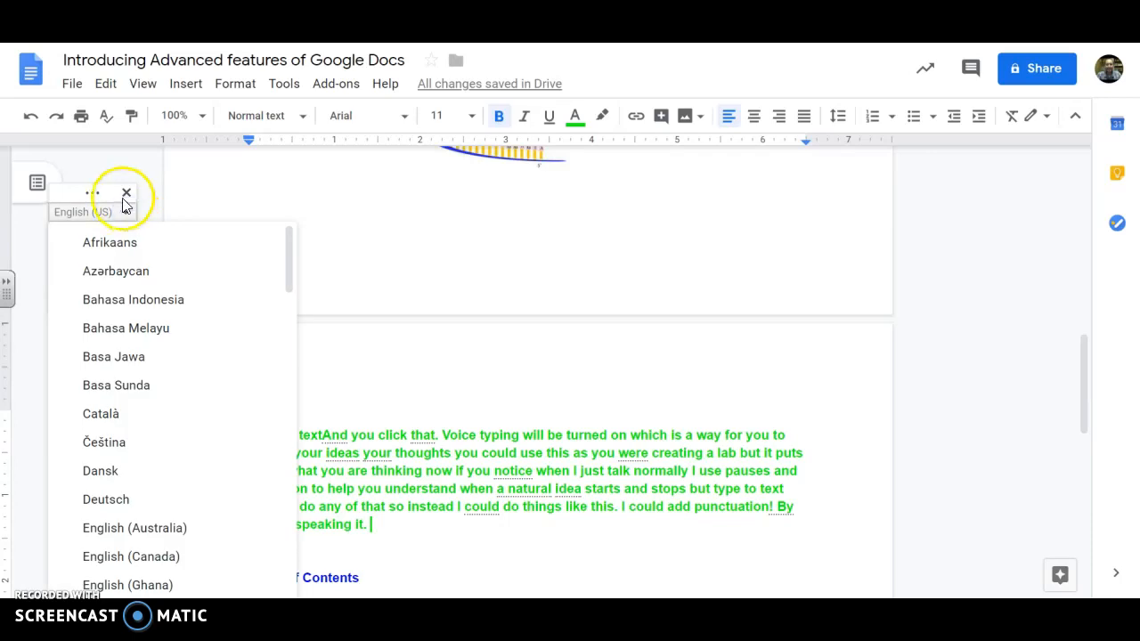
{"action": "left_click", "coordinate": [132, 167]}
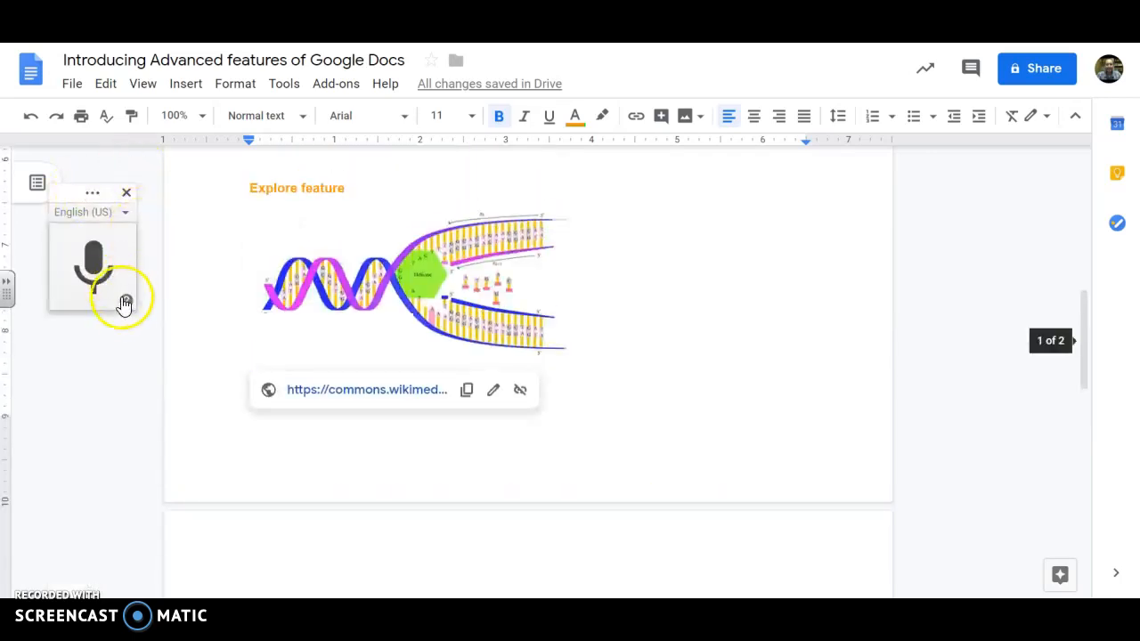
Open the voice typing help and read through its setup steps and list of voice command topics.
{"action": "left_click", "coordinate": [126, 302]}
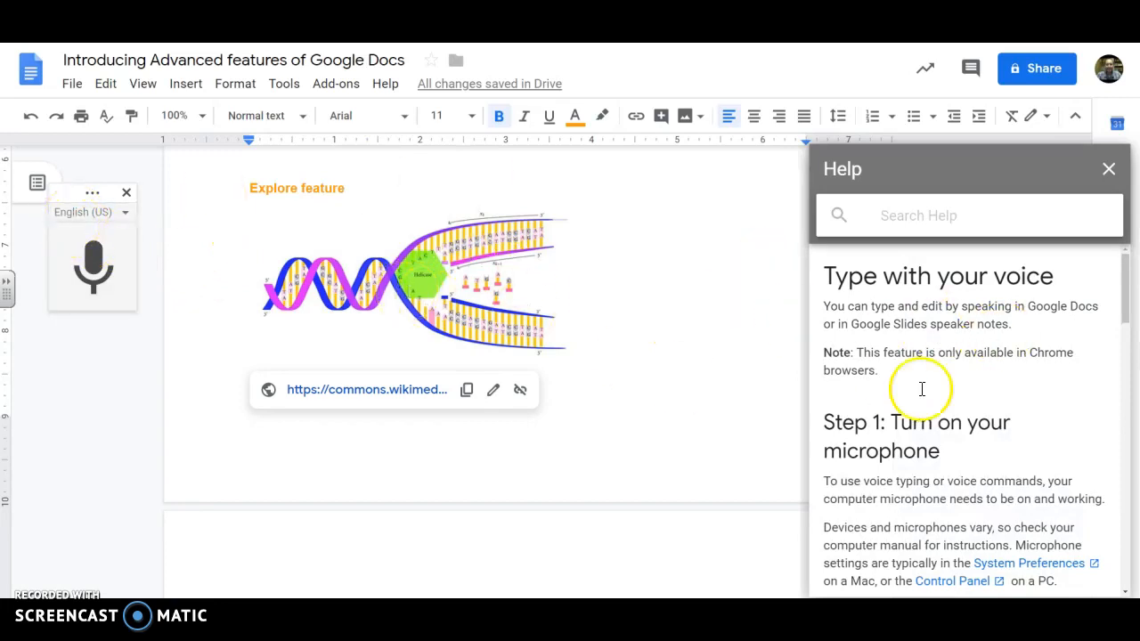
{"action": "scroll", "coordinate": [976, 476], "scroll_direction": "down", "scroll_amount": 3}
{"action": "scroll", "coordinate": [974, 481], "scroll_direction": "down", "scroll_amount": 4}
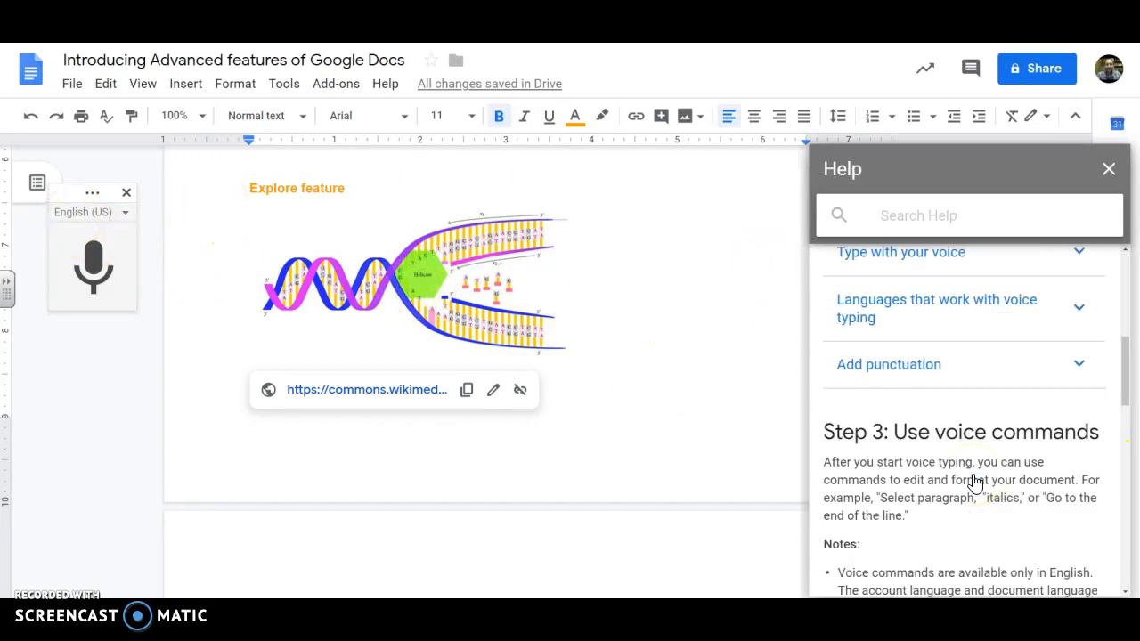
{"action": "scroll", "coordinate": [974, 477], "scroll_direction": "up", "scroll_amount": 3}
{"action": "scroll", "coordinate": [974, 476], "scroll_direction": "down", "scroll_amount": 5}
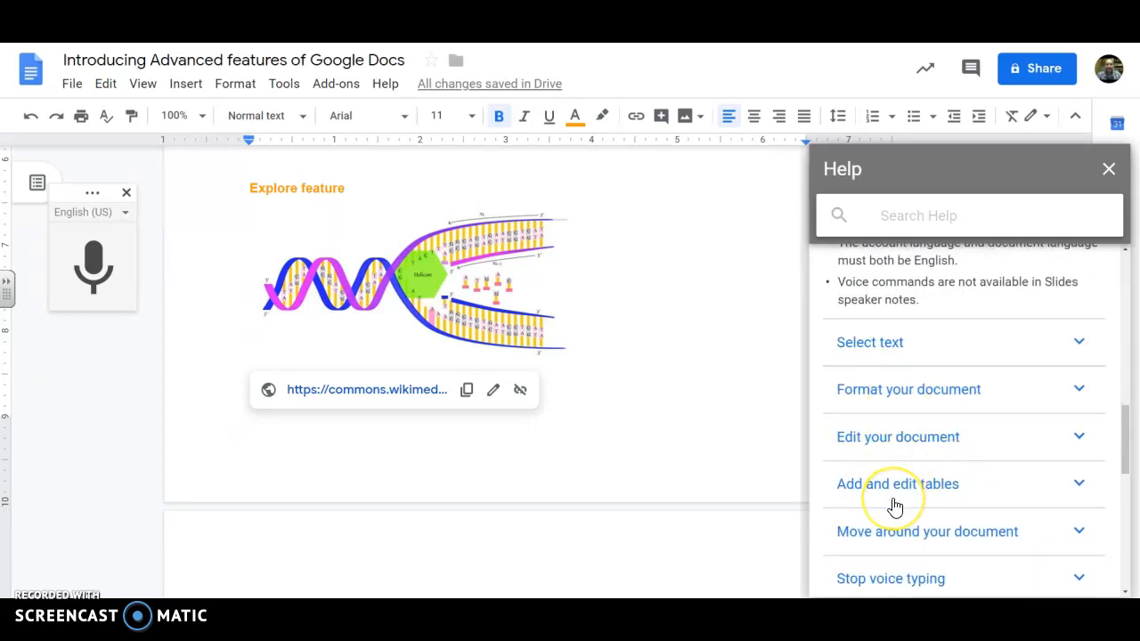
{"action": "scroll", "coordinate": [895, 505], "scroll_direction": "down", "scroll_amount": 1}
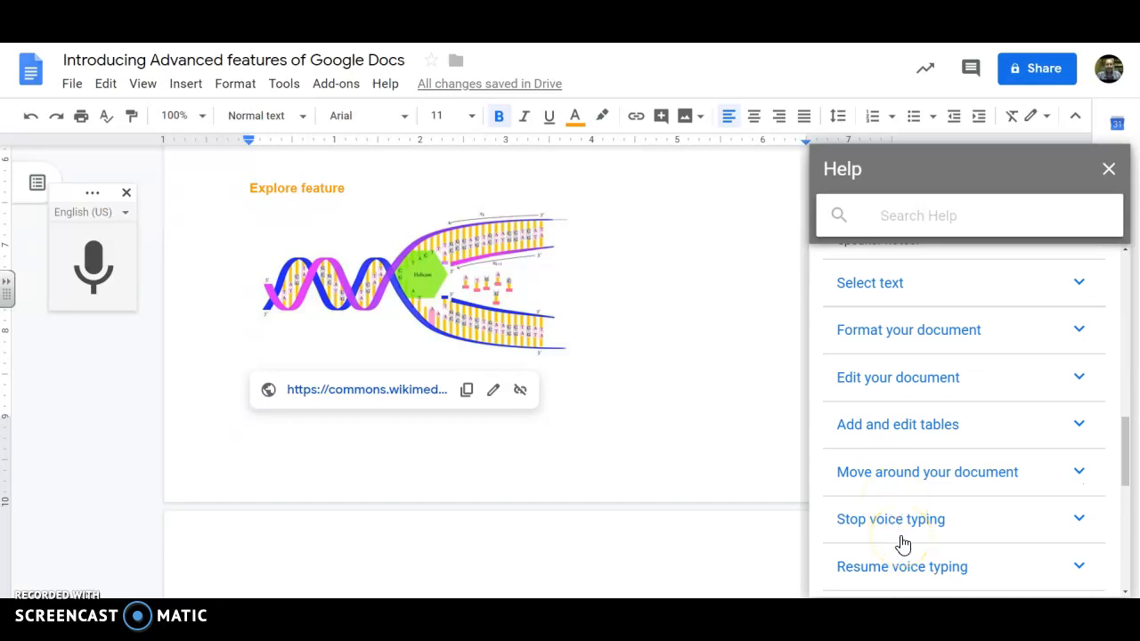
{"action": "scroll", "coordinate": [902, 543], "scroll_direction": "down", "scroll_amount": 1}
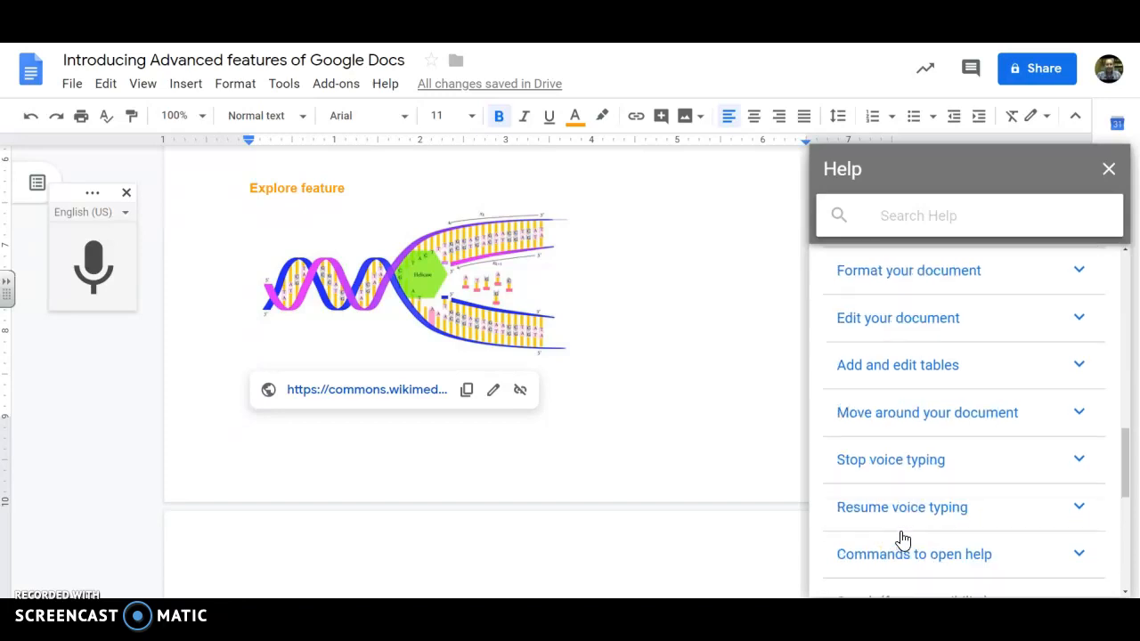
Read the "Resume voice typing" commands in the help article, collapse that section and close the help.
{"action": "left_click", "coordinate": [1079, 510]}
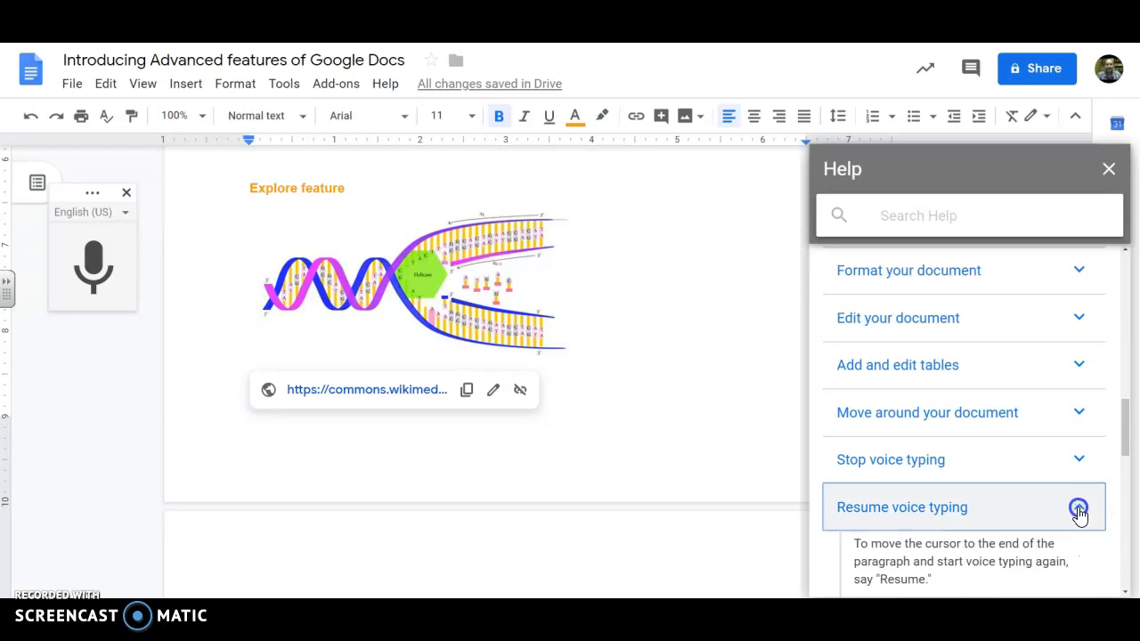
{"action": "scroll", "coordinate": [977, 565], "scroll_direction": "down", "scroll_amount": 5}
{"action": "scroll", "coordinate": [977, 565], "scroll_direction": "up", "scroll_amount": 4}
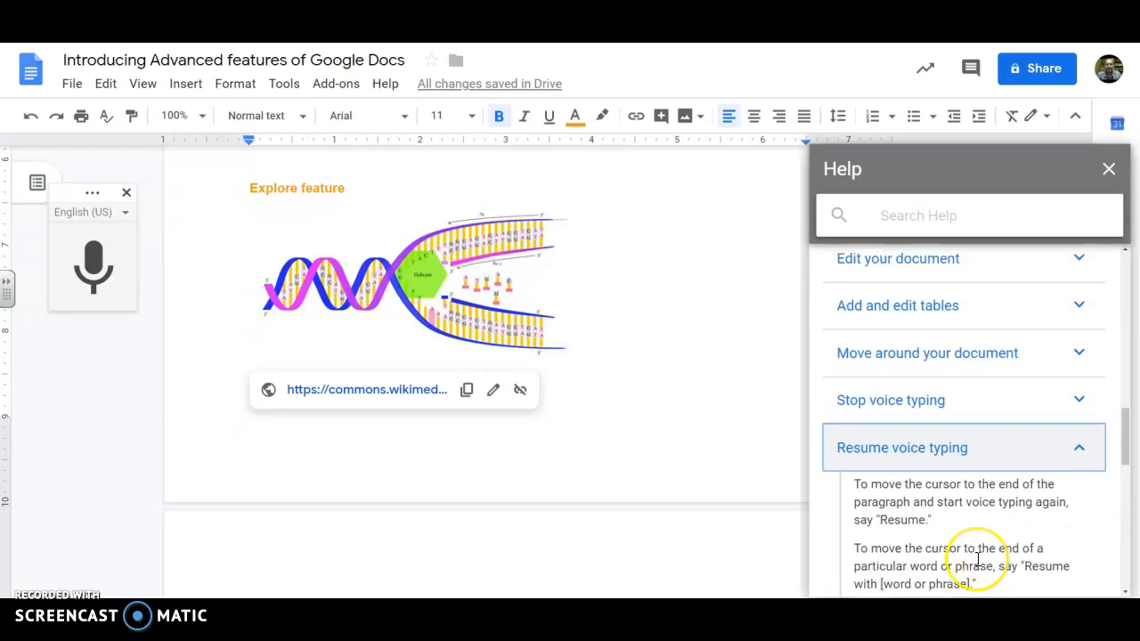
{"action": "scroll", "coordinate": [976, 565], "scroll_direction": "down", "scroll_amount": 5}
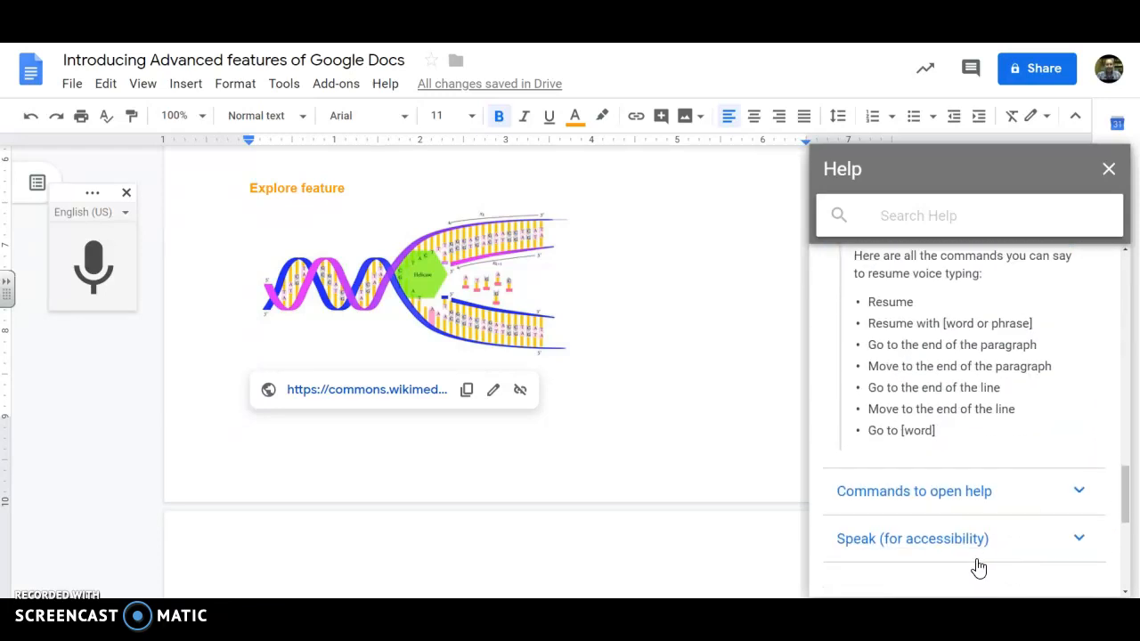
{"action": "scroll", "coordinate": [977, 561], "scroll_direction": "up", "scroll_amount": 5}
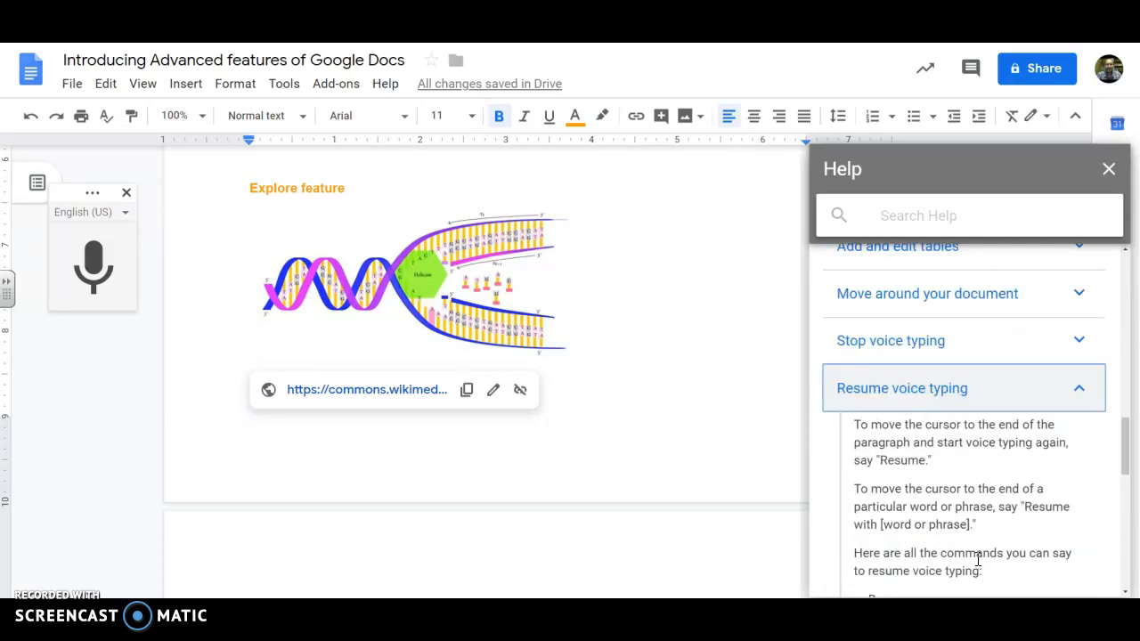
{"action": "left_click", "coordinate": [1079, 389]}
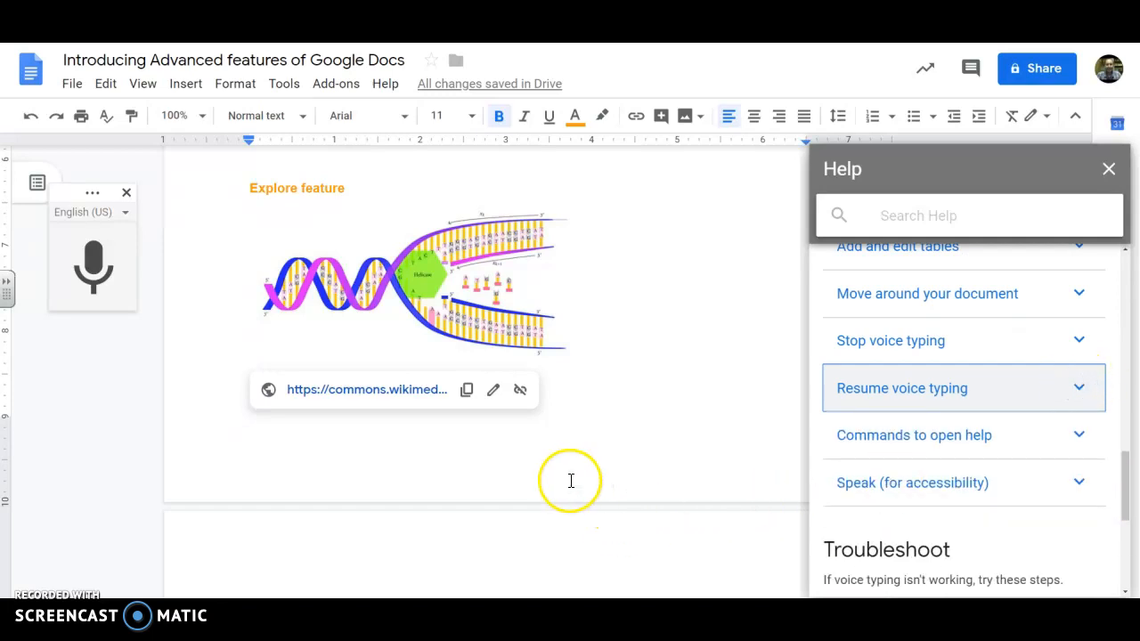
{"action": "left_click", "coordinate": [1109, 169]}
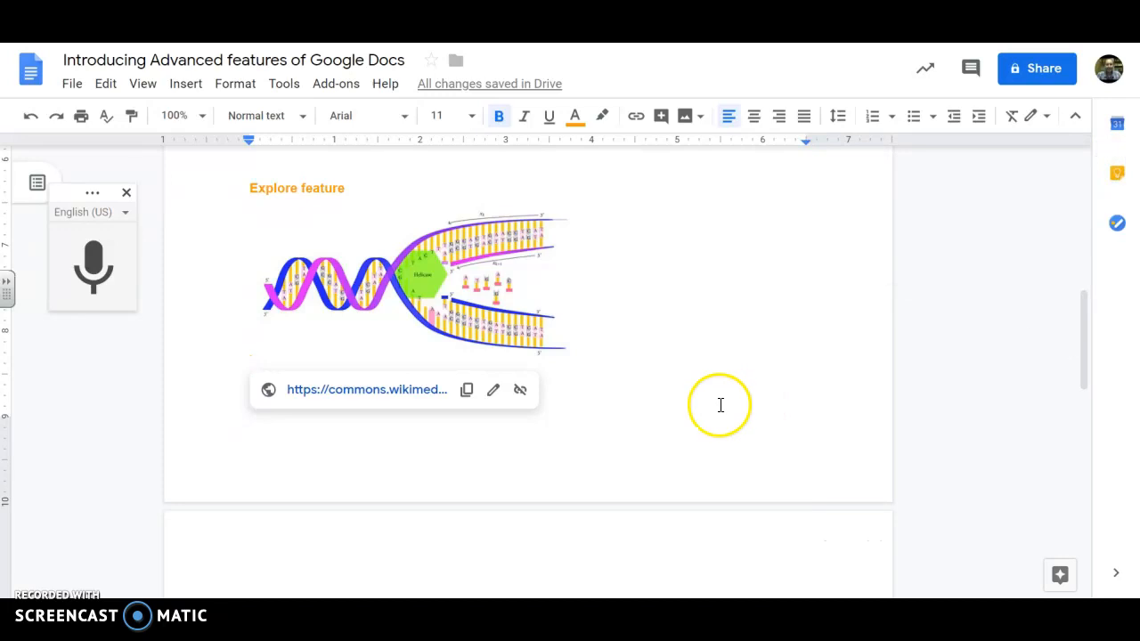
{"action": "scroll", "coordinate": [716, 405], "scroll_direction": "up", "scroll_amount": 4}
{"action": "scroll", "coordinate": [715, 405], "scroll_direction": "down", "scroll_amount": 4}
{"action": "left_click", "coordinate": [661, 458]}
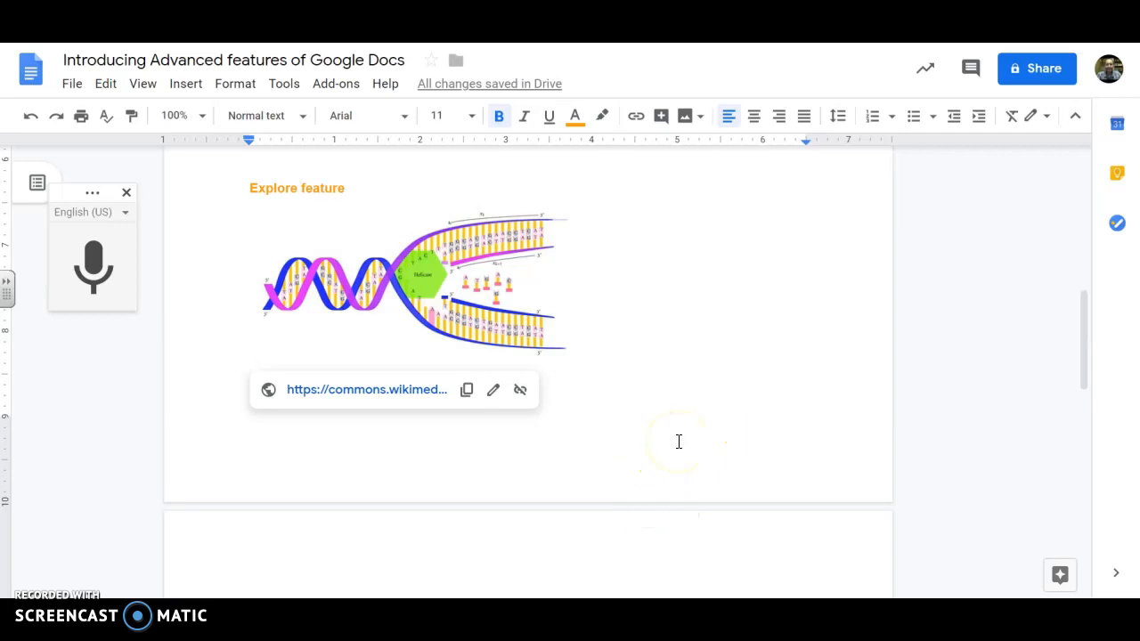
{"action": "left_click", "coordinate": [641, 420]}
{"action": "scroll", "coordinate": [641, 419], "scroll_direction": "up", "scroll_amount": 1}
Insert a table of contents with page numbers at the end of the "Table of Contents" heading.
{"action": "scroll", "coordinate": [641, 420], "scroll_direction": "down", "scroll_amount": 5}
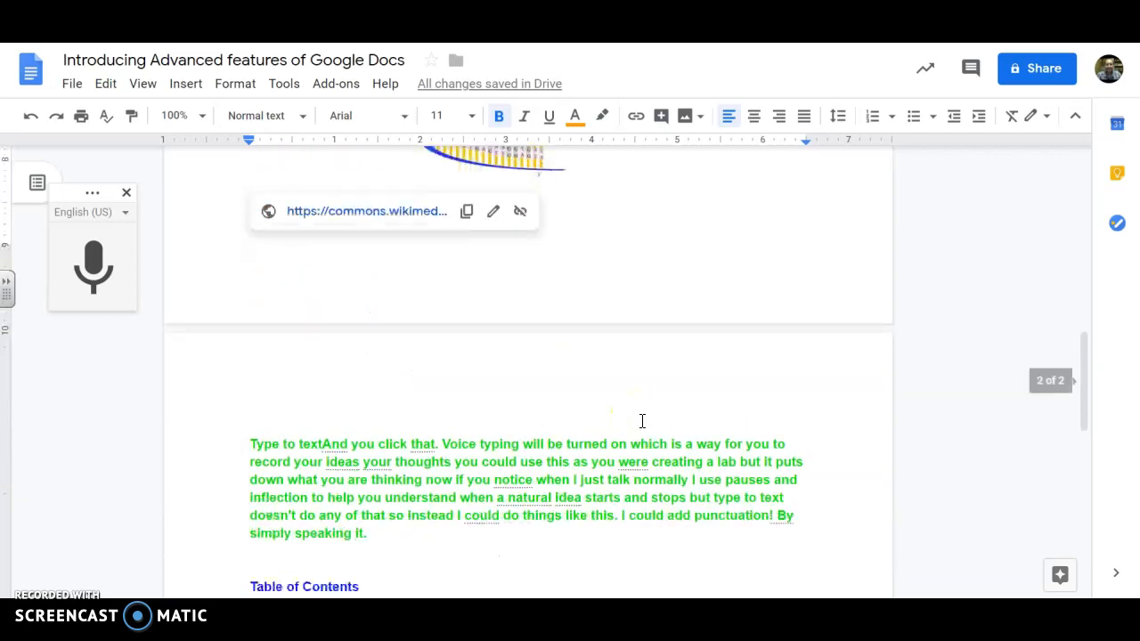
{"action": "scroll", "coordinate": [641, 421], "scroll_direction": "down", "scroll_amount": 1}
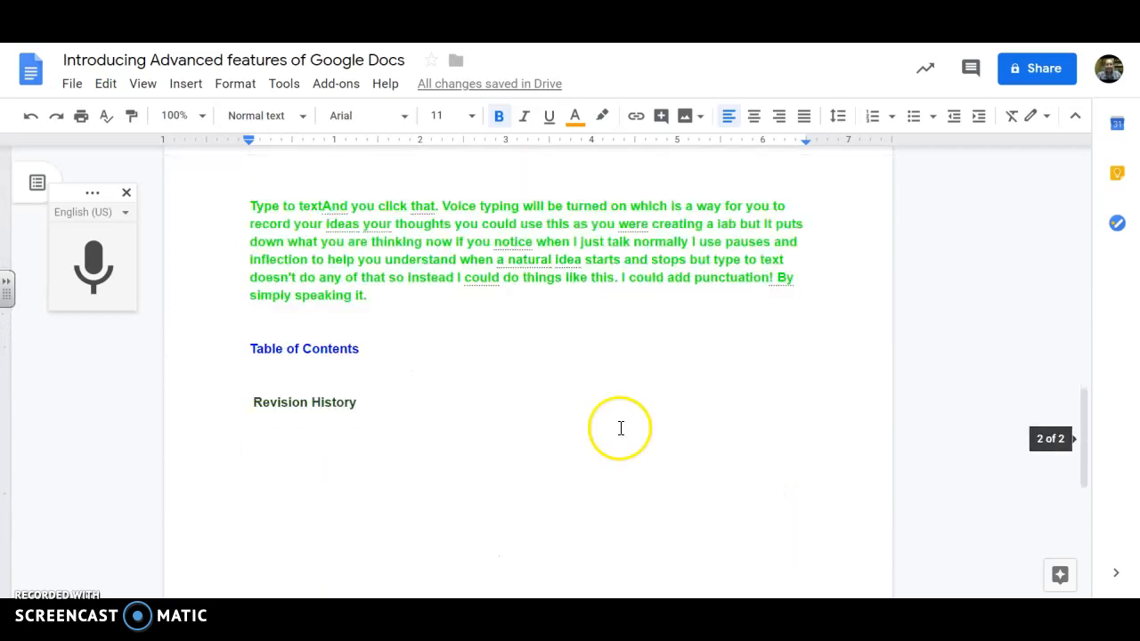
{"action": "left_click", "coordinate": [370, 352]}
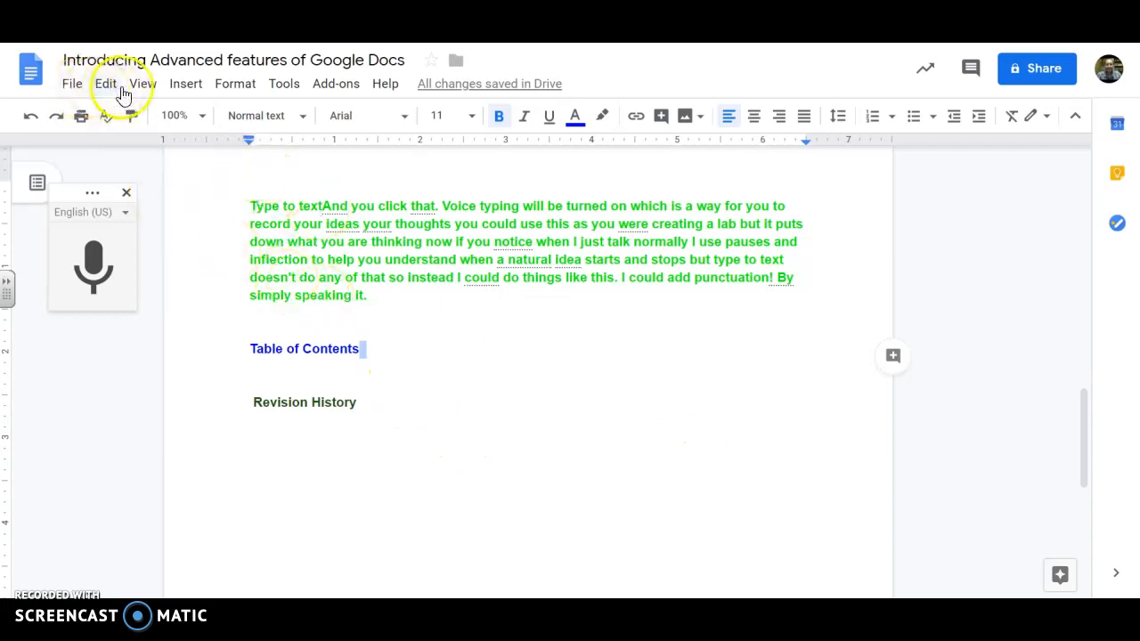
{"action": "left_click", "coordinate": [185, 87]}
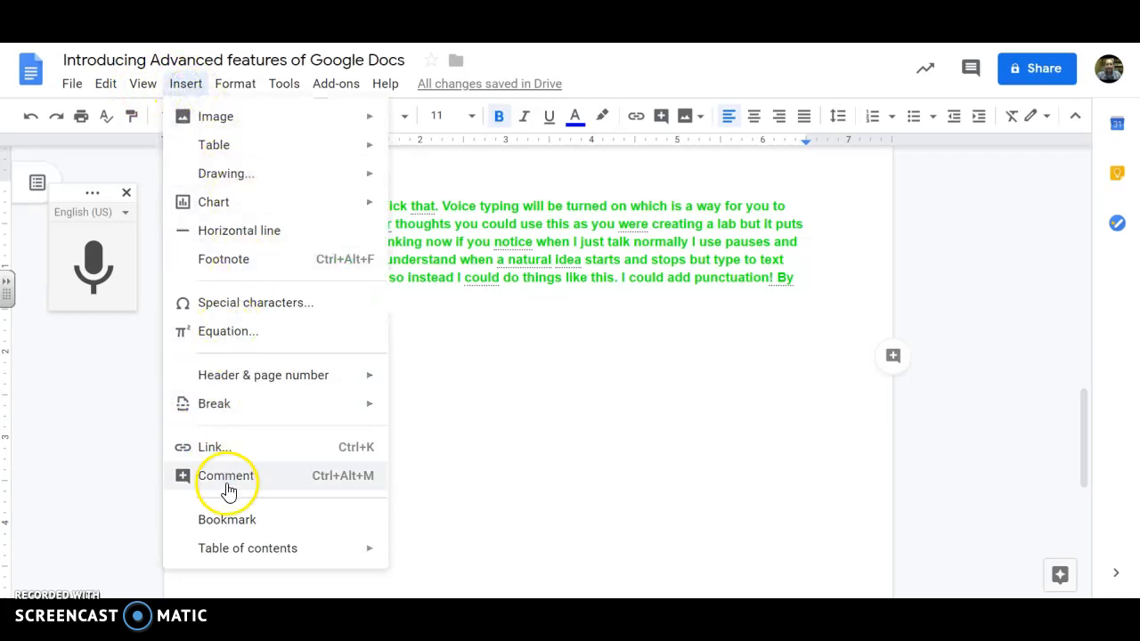
{"action": "left_click", "coordinate": [239, 559]}
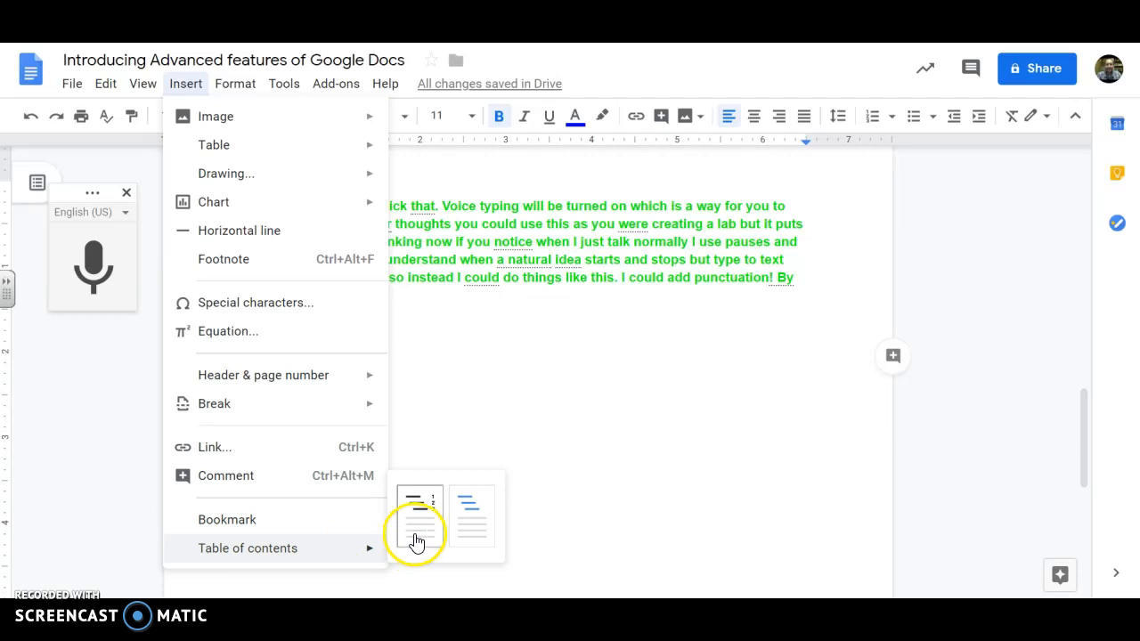
{"action": "left_click", "coordinate": [425, 512]}
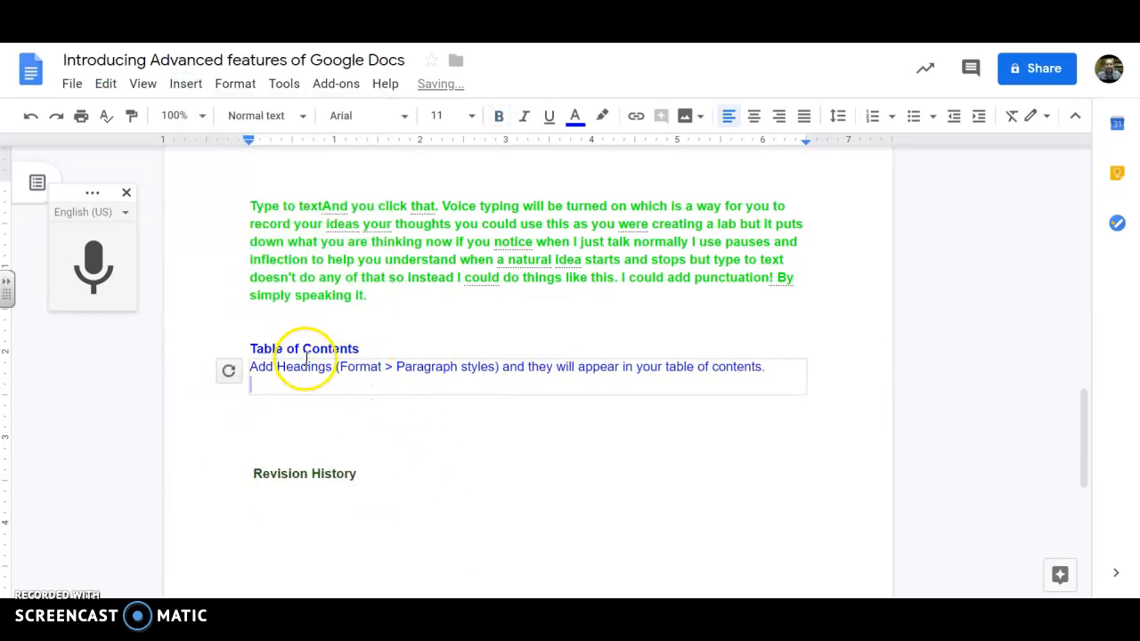
Update the table of contents under the "Table of Contents" heading and try clearing its "Add Headings" placeholder text.
{"action": "left_click", "coordinate": [228, 370]}
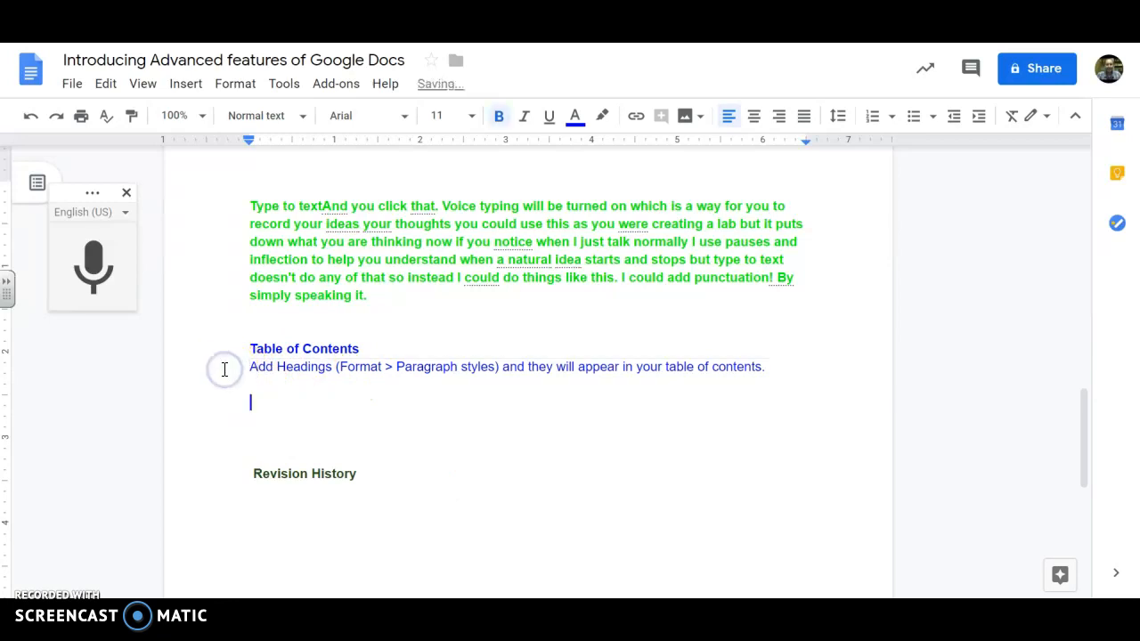
{"action": "left_click", "coordinate": [764, 366]}
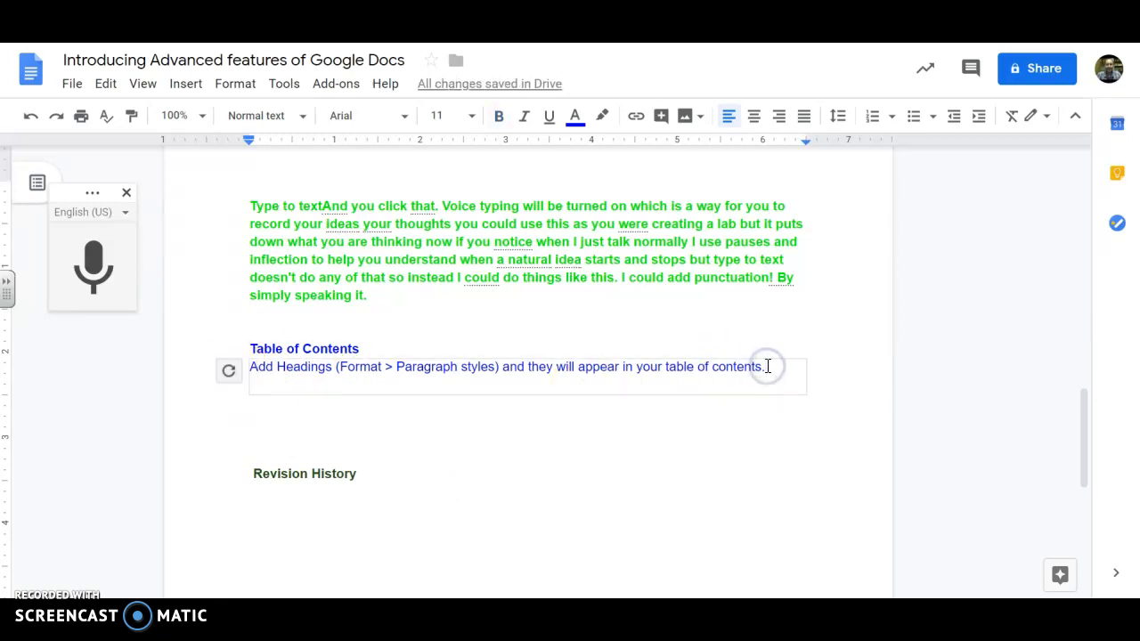
{"action": "left_click_drag", "start_coordinate": [752, 367], "coordinate": [248, 372]}
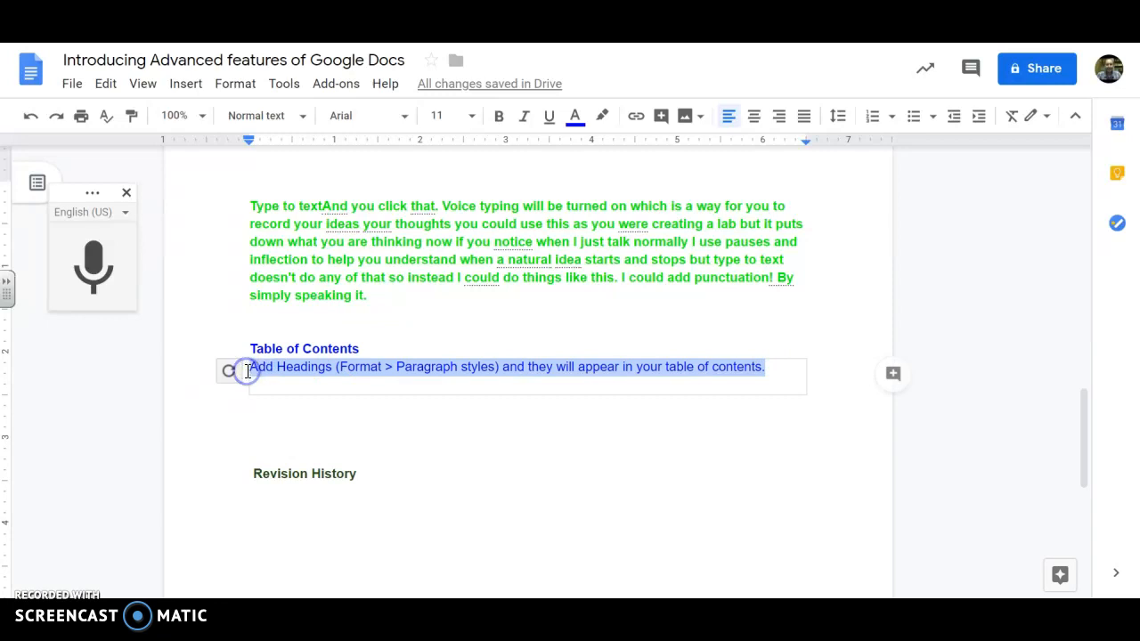
{"action": "key", "text": "BackSpace"}
{"action": "left_click", "coordinate": [234, 374]}
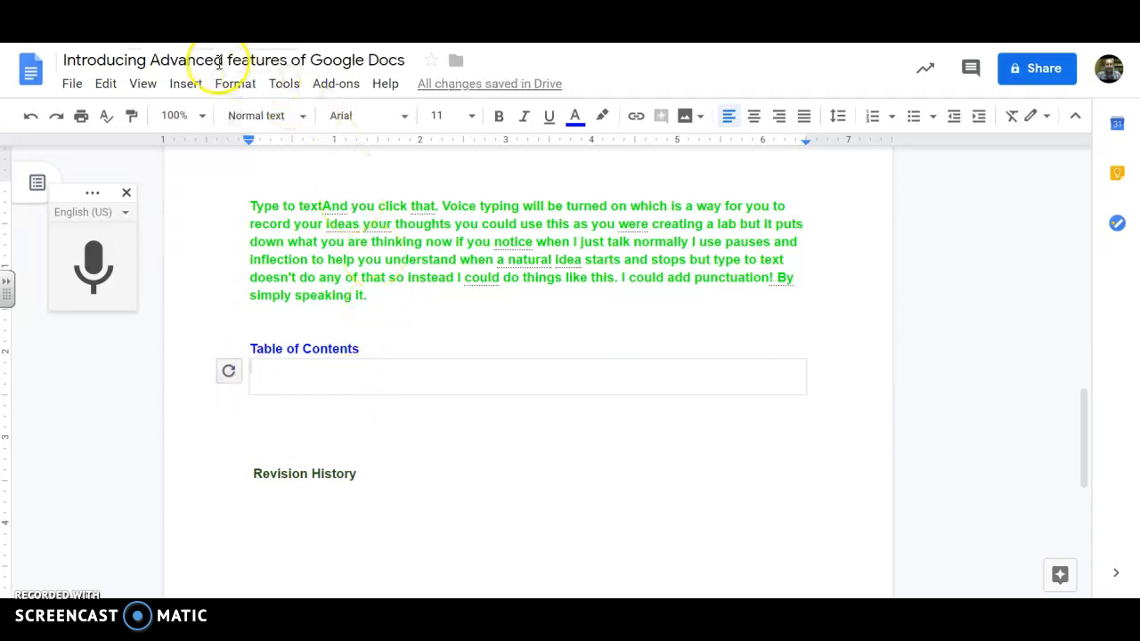
Undo the table of contents inserted under its heading and add an empty line above the document title.
{"action": "left_click", "coordinate": [28, 121]}
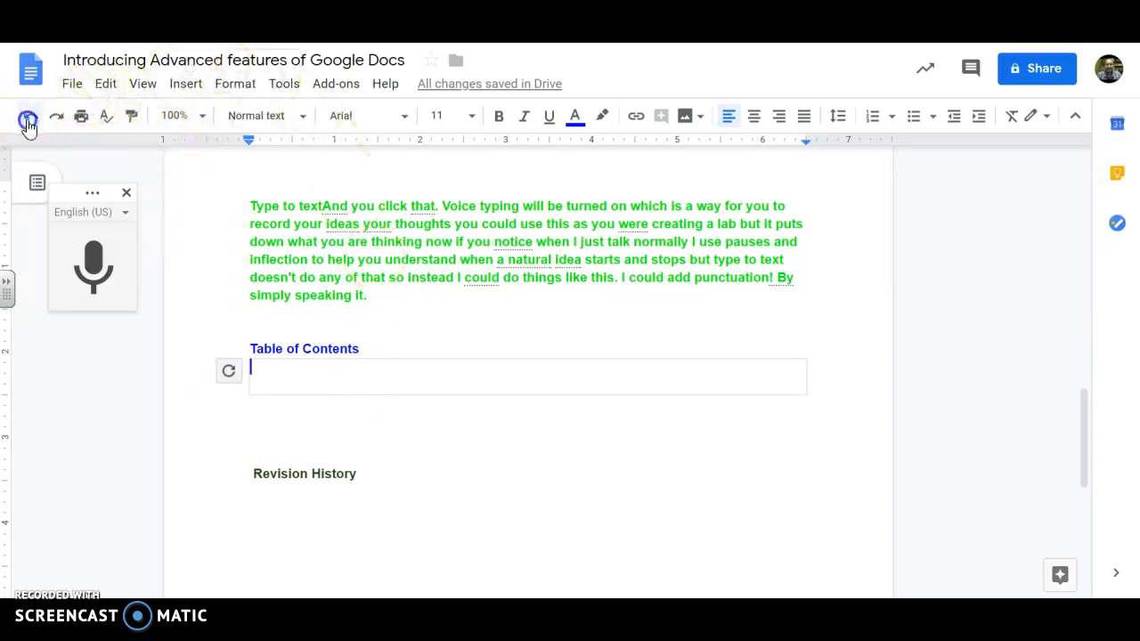
{"action": "left_click", "coordinate": [28, 123]}
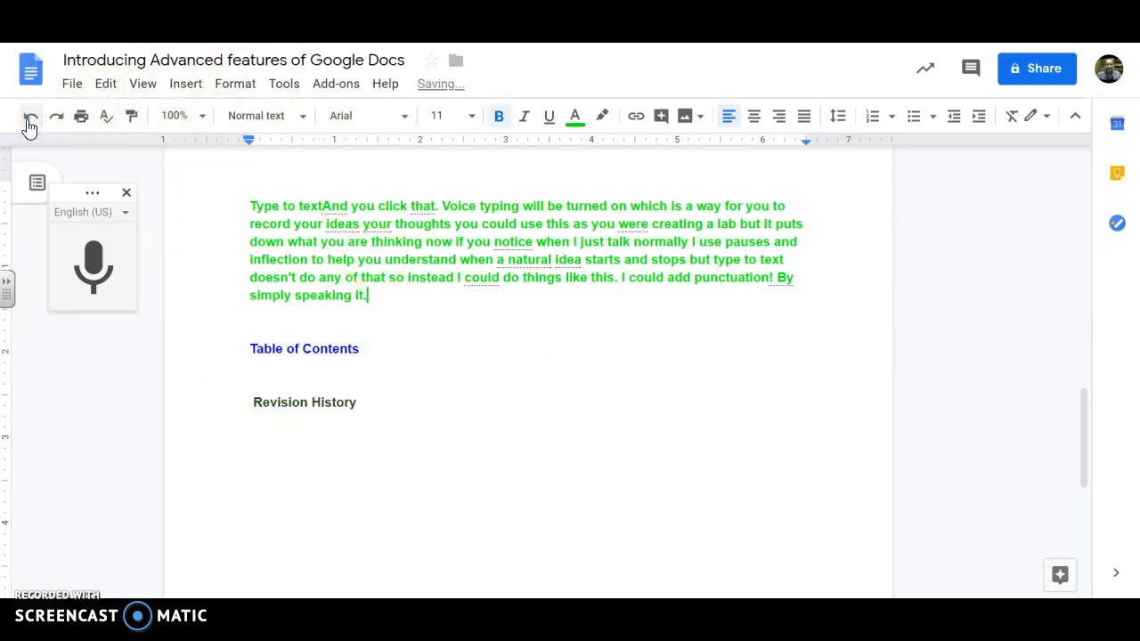
{"action": "scroll", "coordinate": [471, 351], "scroll_direction": "up", "scroll_amount": 15}
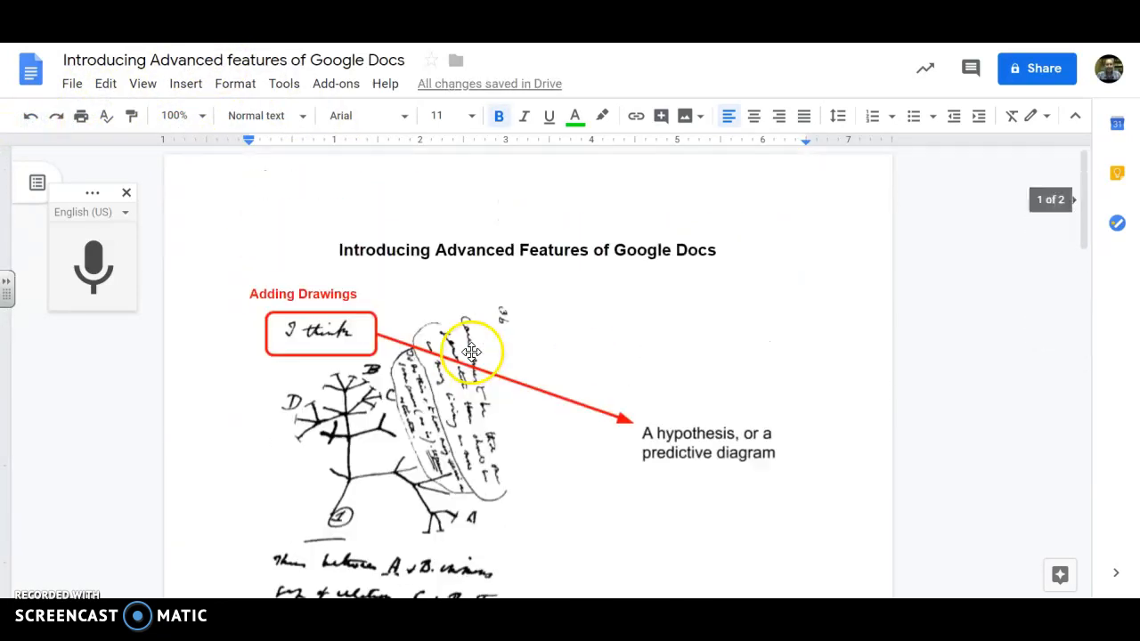
{"action": "left_click", "coordinate": [242, 253]}
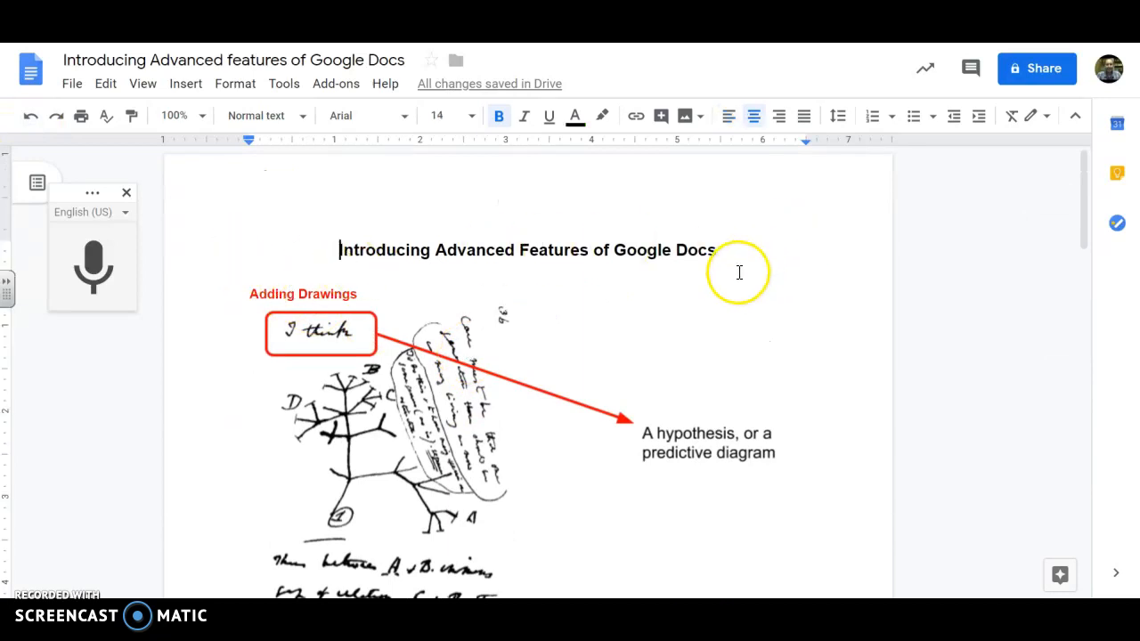
{"action": "key", "text": "Return"}
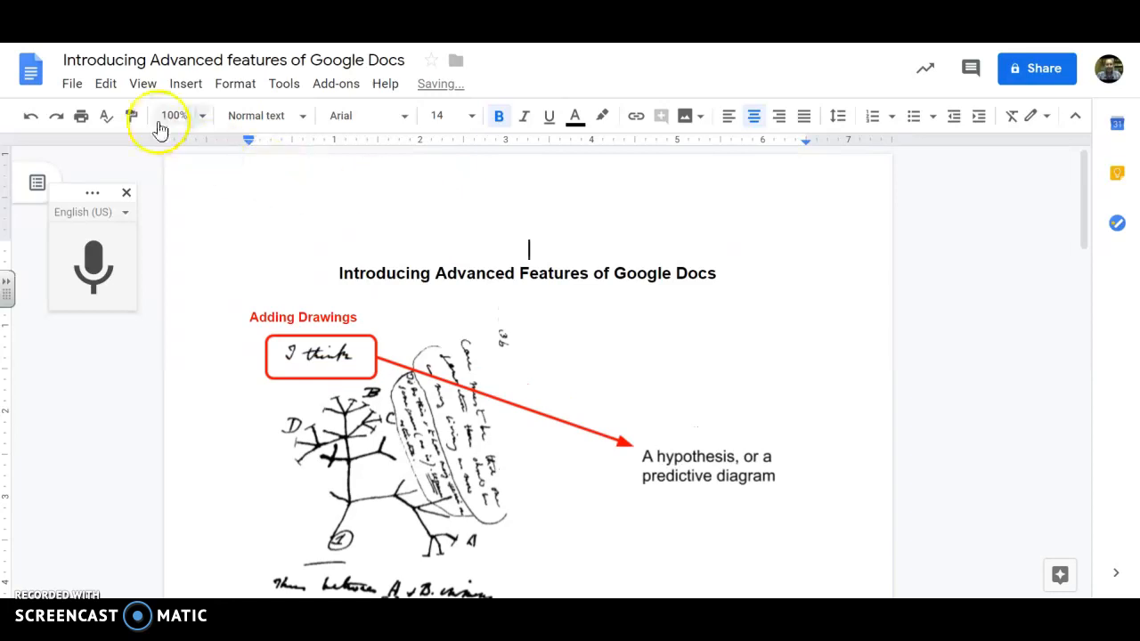
Try a table of contents with blue links on the empty line above the document title.
{"action": "left_click", "coordinate": [176, 84]}
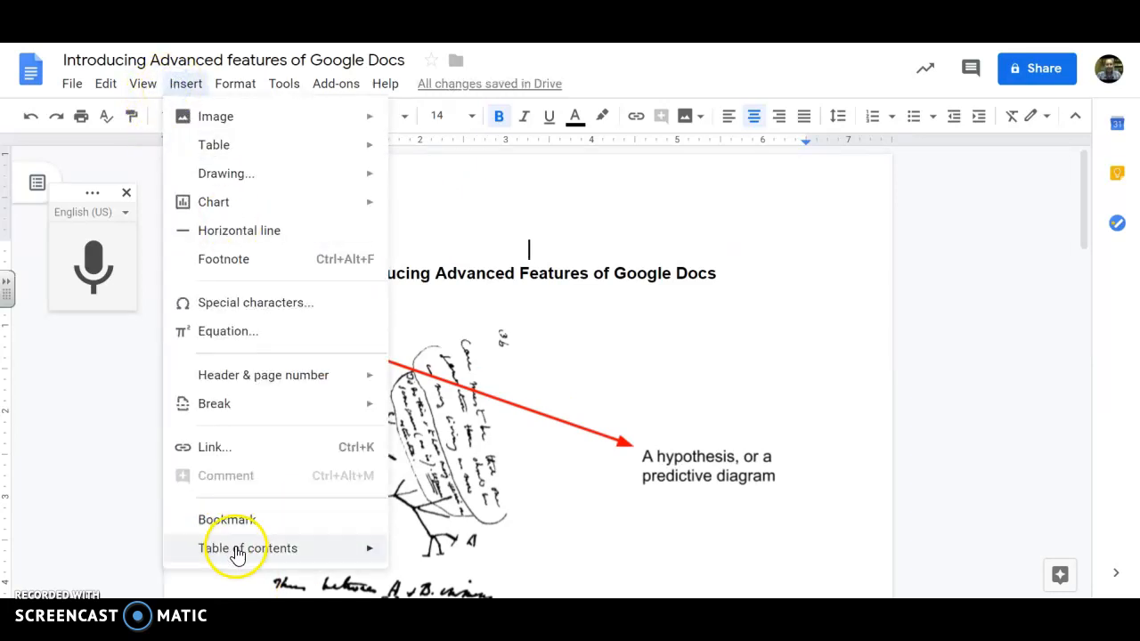
{"action": "mouse_move", "coordinate": [237, 549]}
{"action": "left_click", "coordinate": [471, 511]}
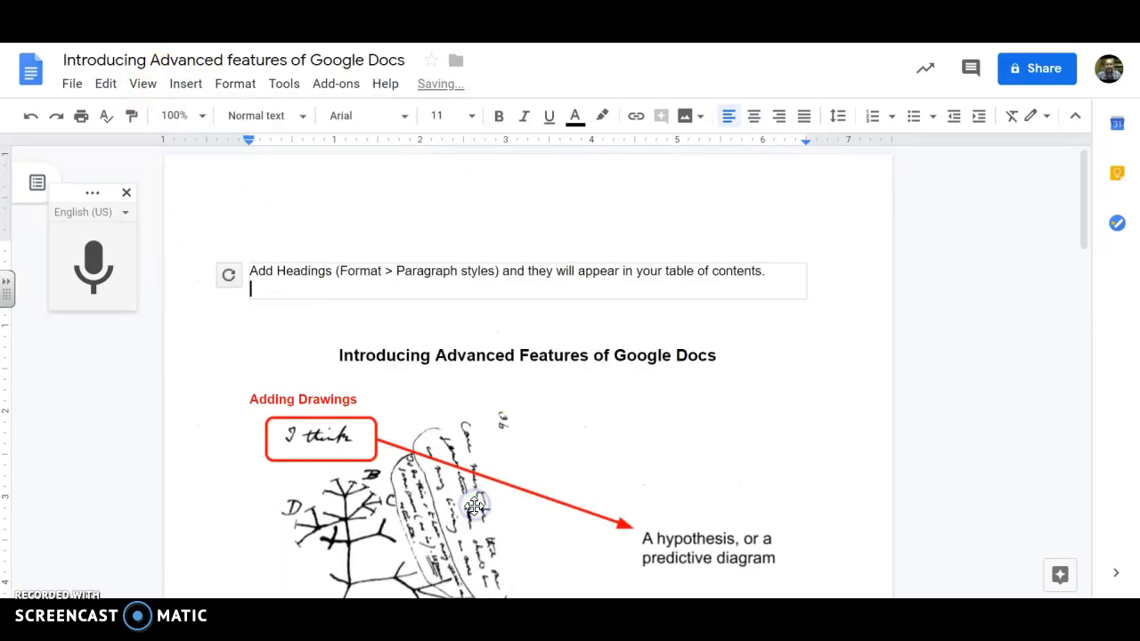
{"action": "left_click", "coordinate": [31, 115]}
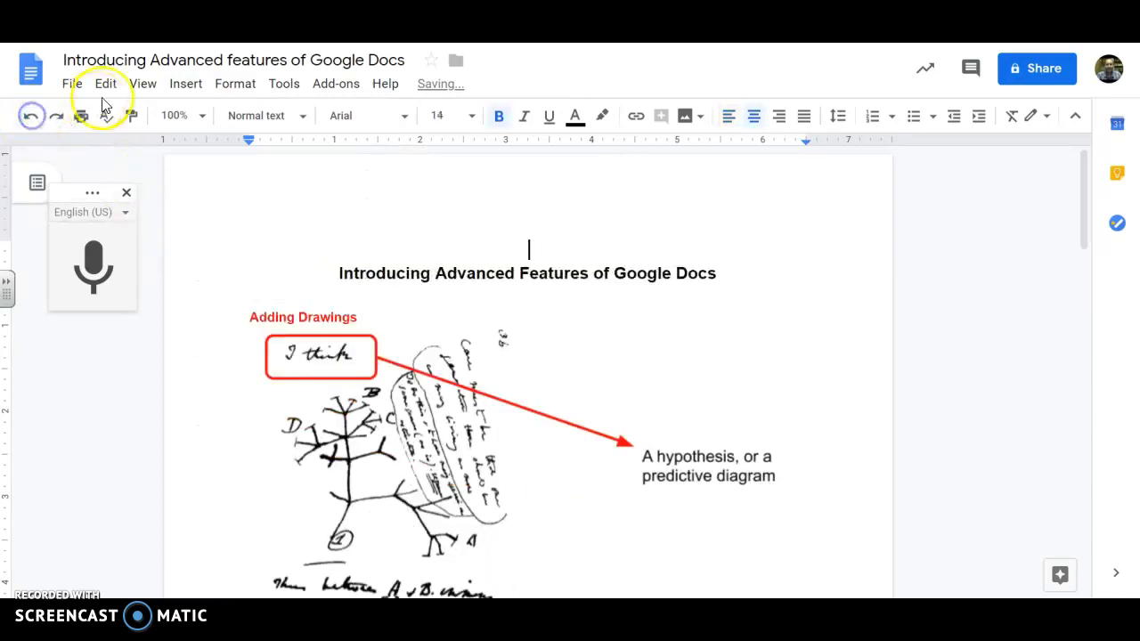
Insert a table of contents with page numbers on the empty line above the document title.
{"action": "left_click", "coordinate": [185, 85]}
{"action": "mouse_move", "coordinate": [283, 552]}
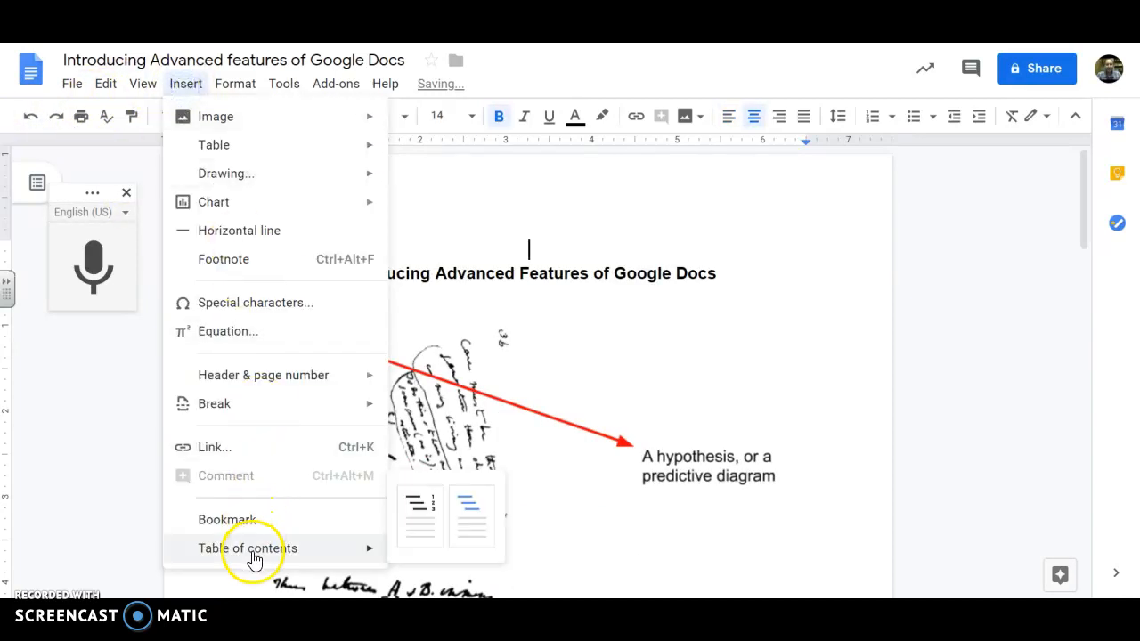
{"action": "left_click", "coordinate": [420, 505]}
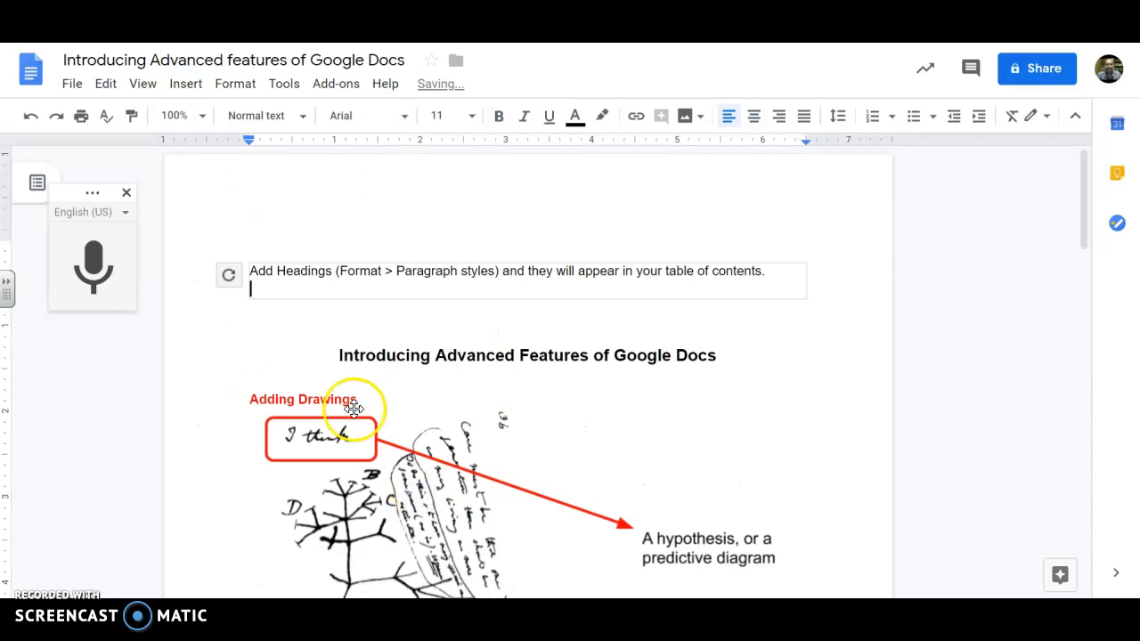
Apply the Title style to "Introducing Advanced Features of Google Docs" at the start of the document.
{"action": "left_click", "coordinate": [767, 381]}
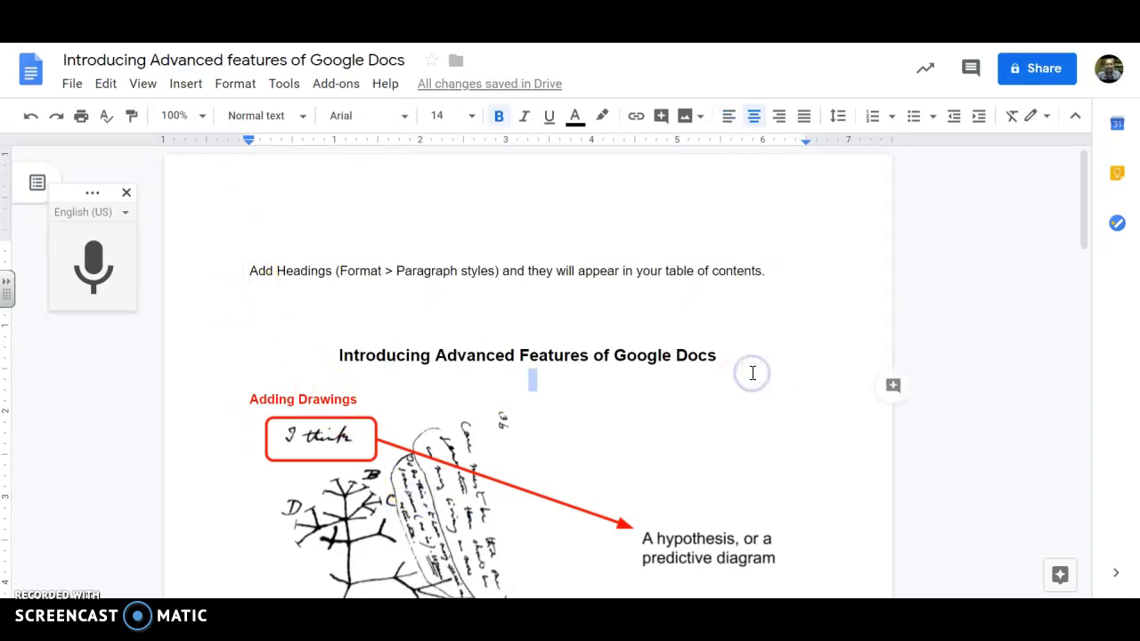
{"action": "left_click_drag", "start_coordinate": [750, 360], "coordinate": [324, 361]}
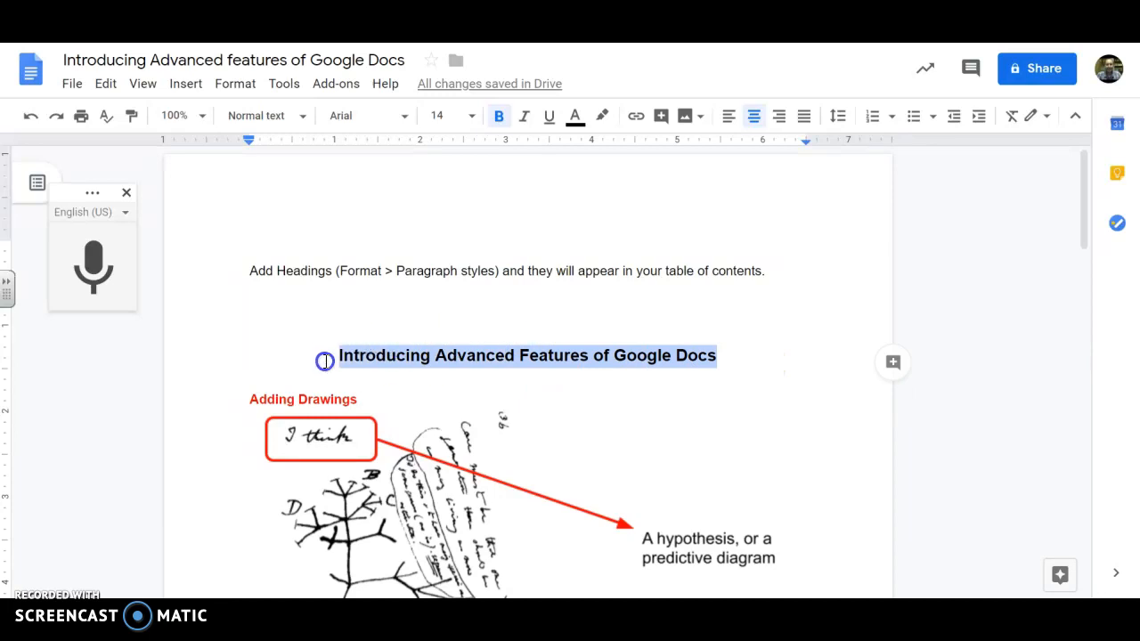
{"action": "left_click", "coordinate": [304, 116]}
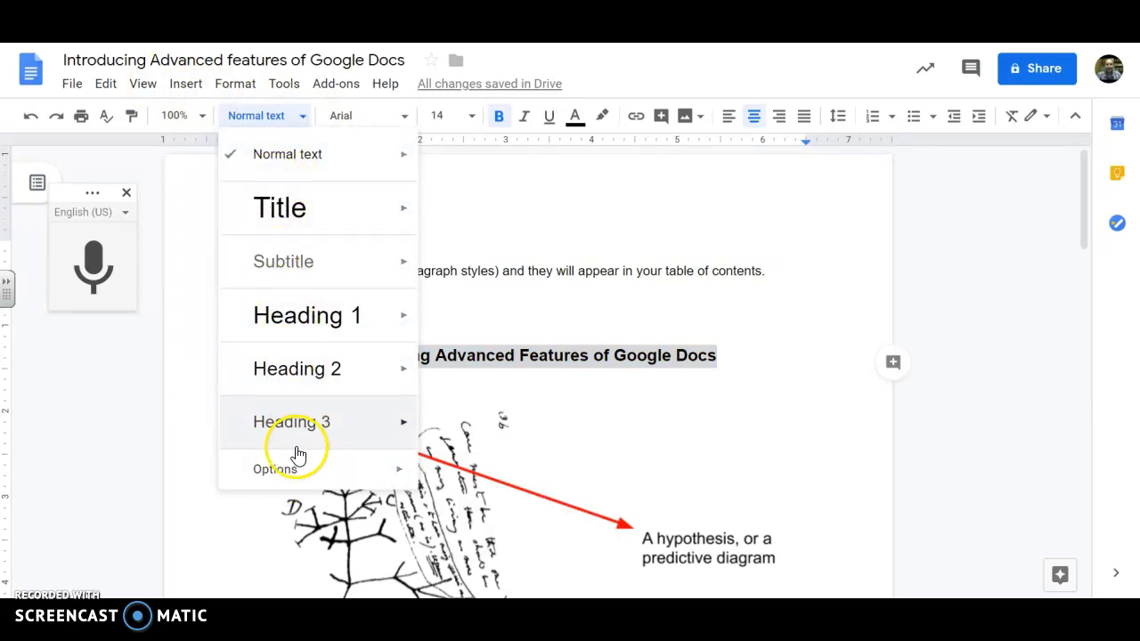
{"action": "left_click", "coordinate": [300, 212]}
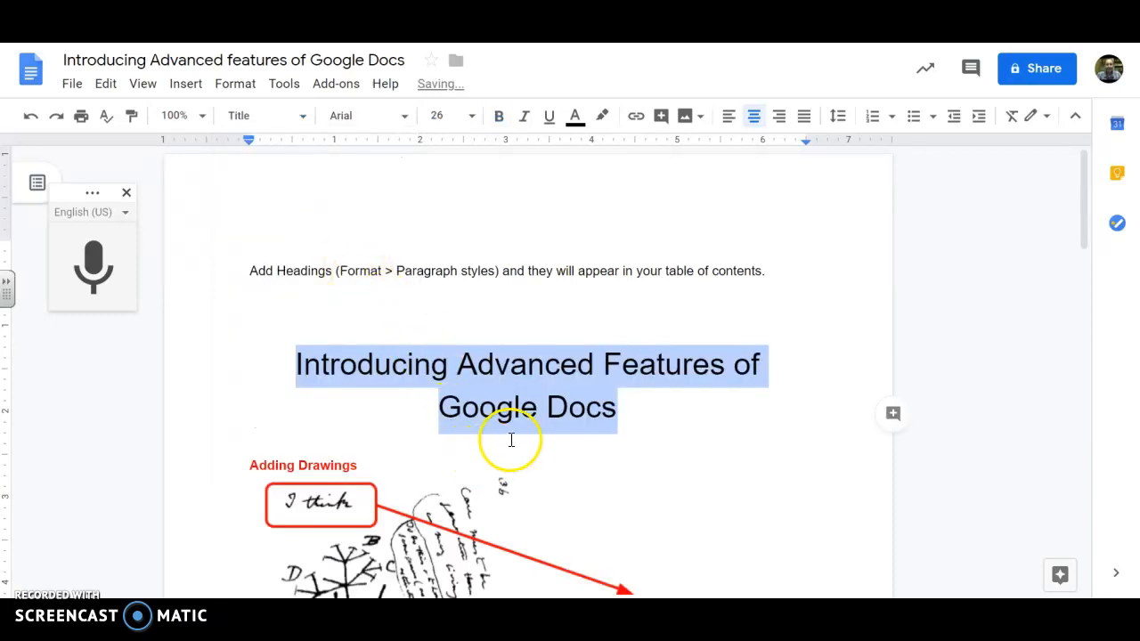
Apply the Heading 1 style to the red "Adding Drawings" line above the tree drawing.
{"action": "scroll", "coordinate": [600, 473], "scroll_direction": "down", "scroll_amount": 1}
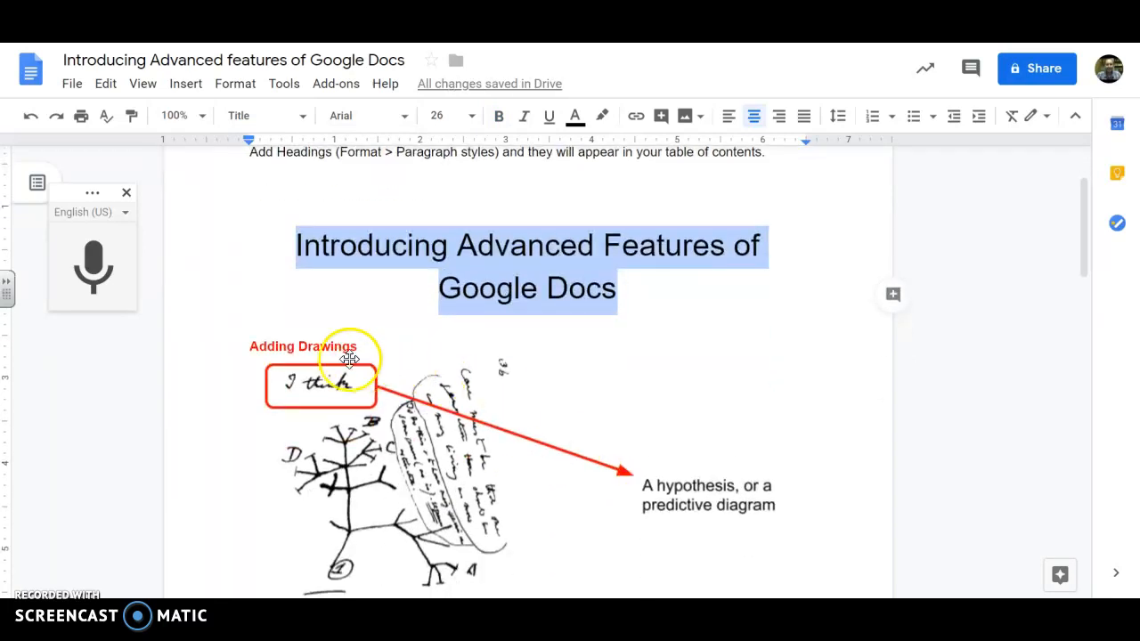
{"action": "left_click", "coordinate": [360, 346]}
{"action": "left_click_drag", "start_coordinate": [360, 346], "coordinate": [221, 345]}
{"action": "left_click", "coordinate": [303, 116]}
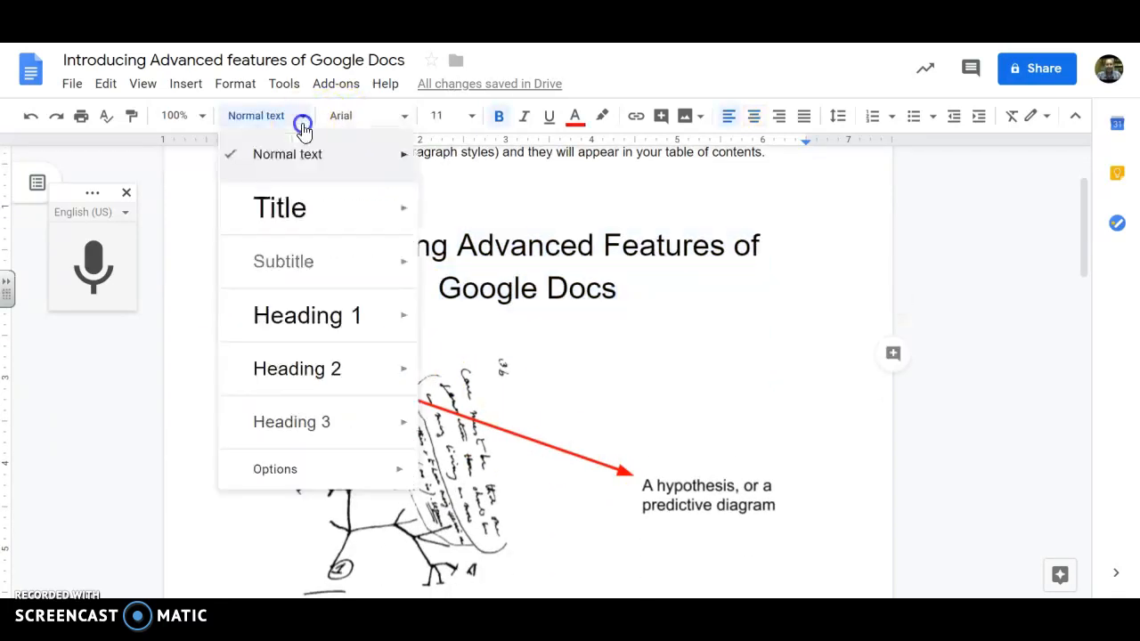
{"action": "left_click", "coordinate": [291, 329]}
Apply the Heading 1 style to the "Explore feature" line above the DNA image.
{"action": "scroll", "coordinate": [288, 377], "scroll_direction": "down", "scroll_amount": 8}
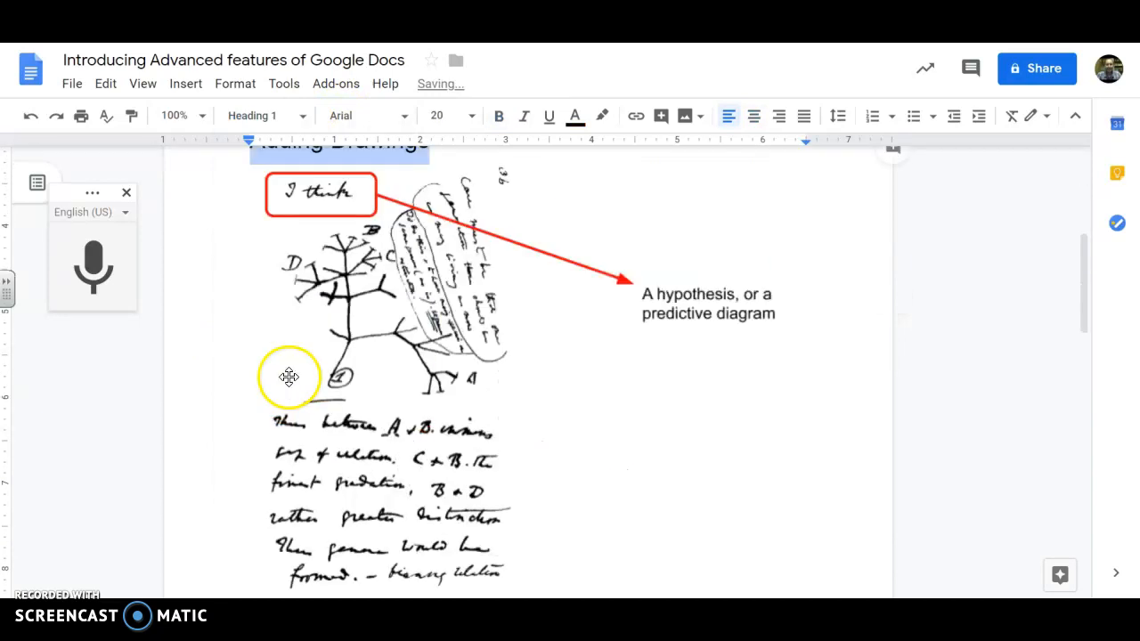
{"action": "left_click_drag", "start_coordinate": [377, 177], "coordinate": [258, 169]}
{"action": "key", "text": "ctrl+alt+0"}
{"action": "left_click", "coordinate": [303, 116]}
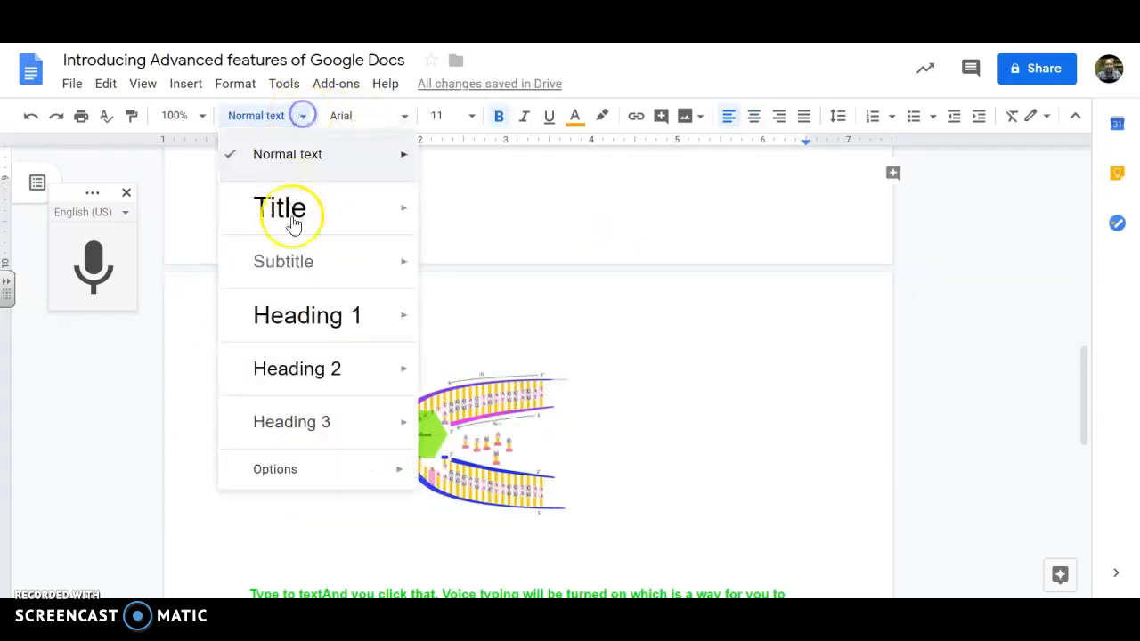
{"action": "left_click", "coordinate": [293, 313]}
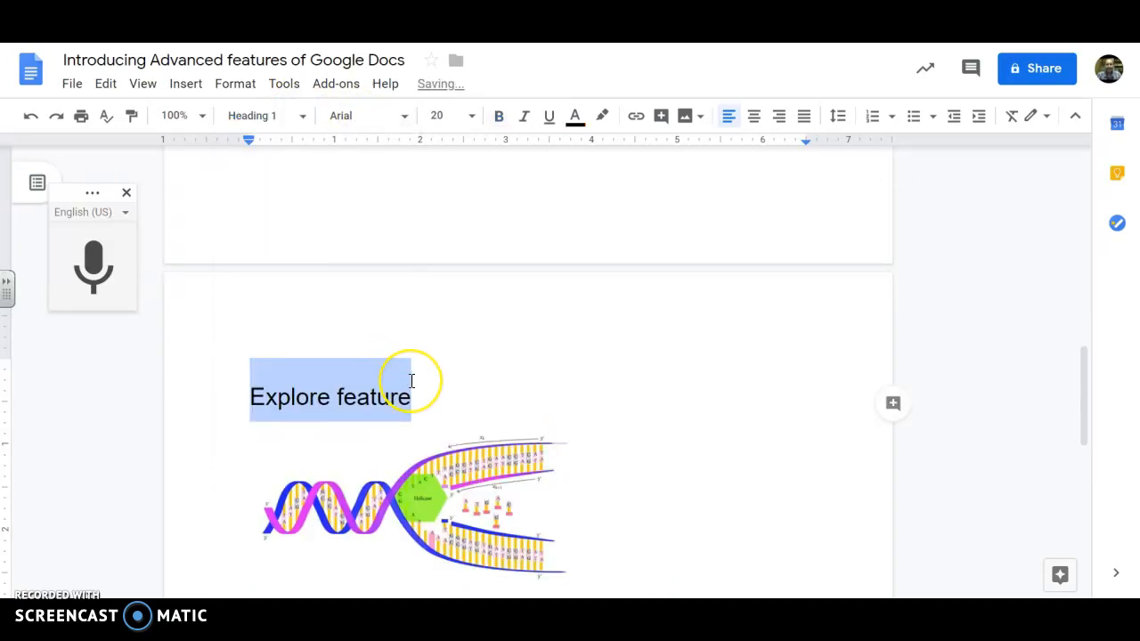
Apply the Heading 1 style to the blue "Table of Contents" line below the voice-typed paragraph.
{"action": "scroll", "coordinate": [410, 376], "scroll_direction": "down", "scroll_amount": 5}
{"action": "left_click_drag", "start_coordinate": [367, 326], "coordinate": [229, 324]}
{"action": "left_click", "coordinate": [305, 123]}
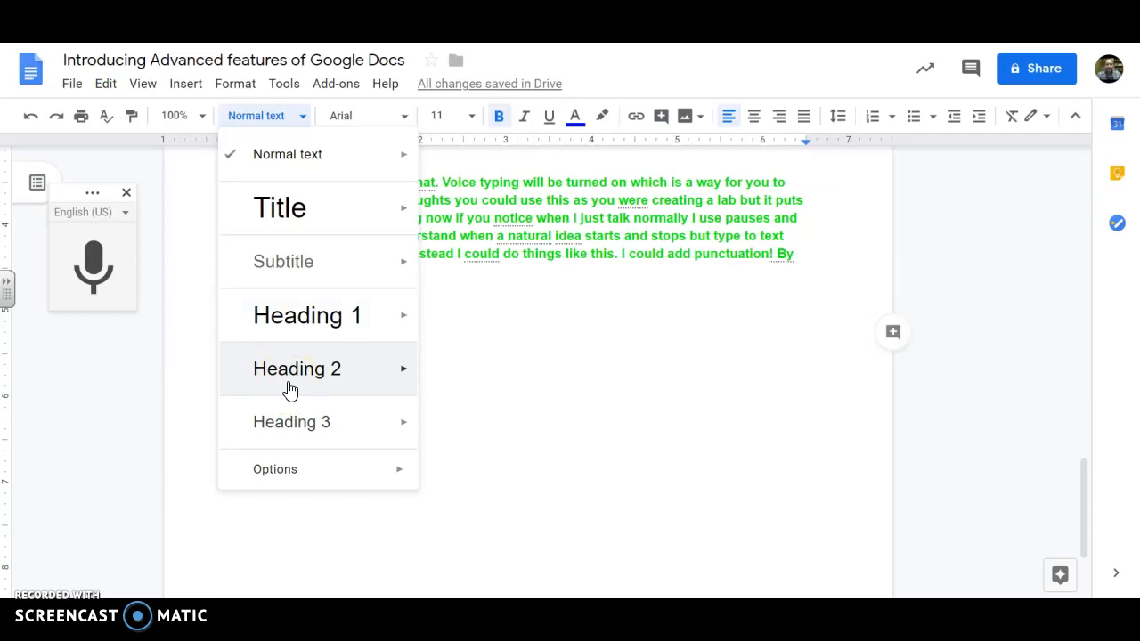
{"action": "left_click", "coordinate": [308, 328]}
Apply the Heading 1 style to the "Revision History" line near the end of the document.
{"action": "left_click_drag", "start_coordinate": [374, 422], "coordinate": [237, 408]}
{"action": "left_click", "coordinate": [237, 408]}
{"action": "left_click_drag", "start_coordinate": [381, 433], "coordinate": [247, 424]}
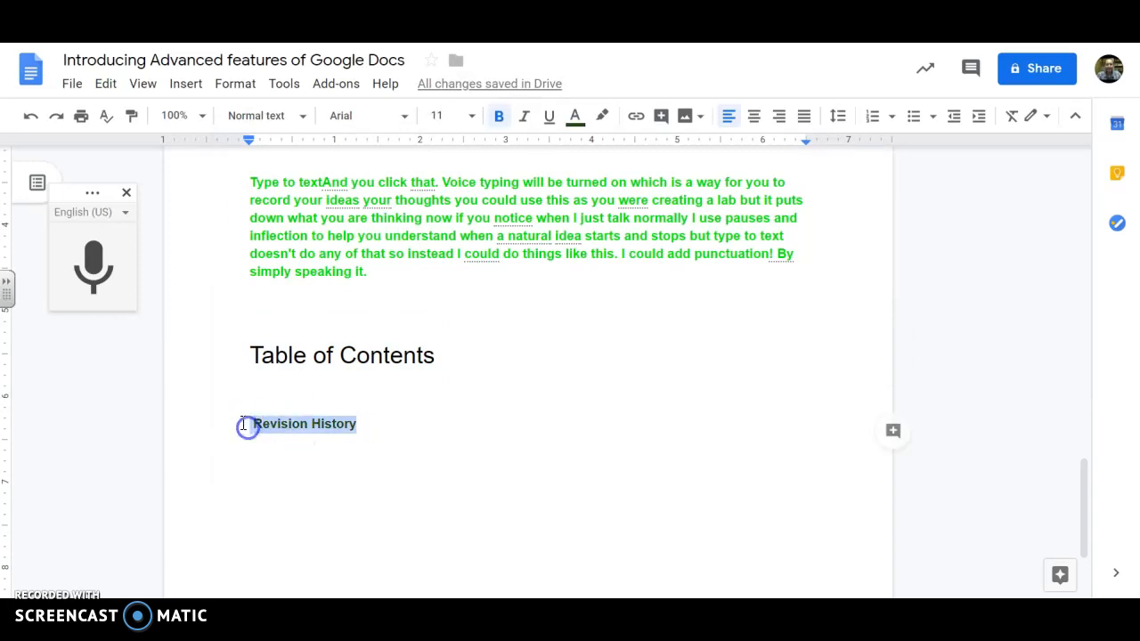
{"action": "left_click", "coordinate": [301, 116]}
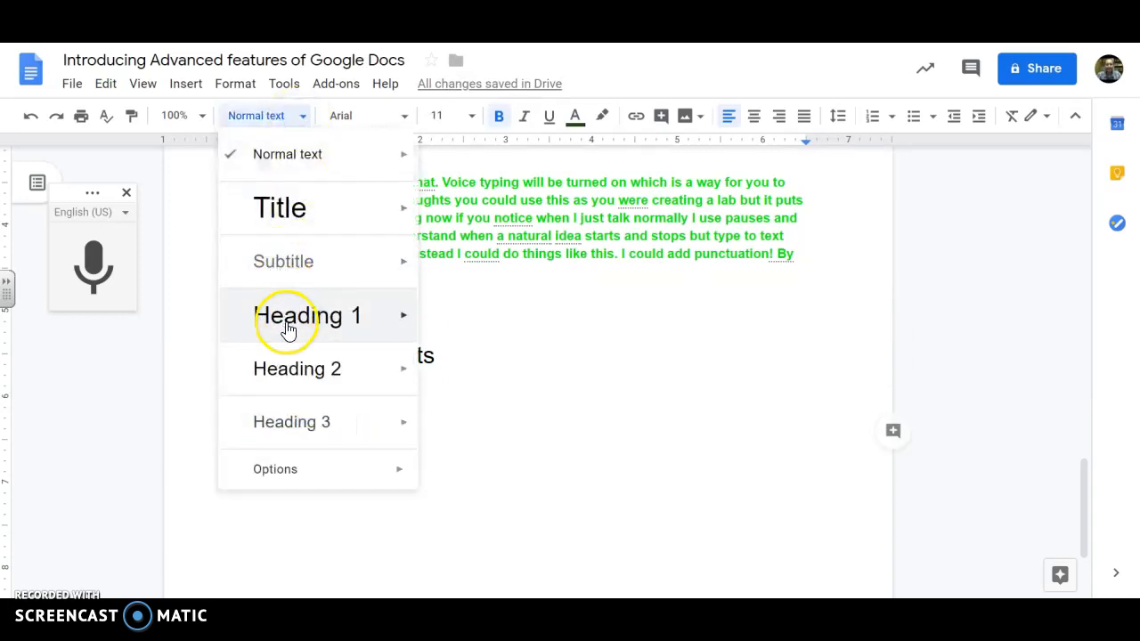
{"action": "left_click", "coordinate": [287, 326]}
Add the lines "Inserting a table of contents" and "Entering Headings" beneath the "Table of Contents" heading.
{"action": "left_click", "coordinate": [440, 357]}
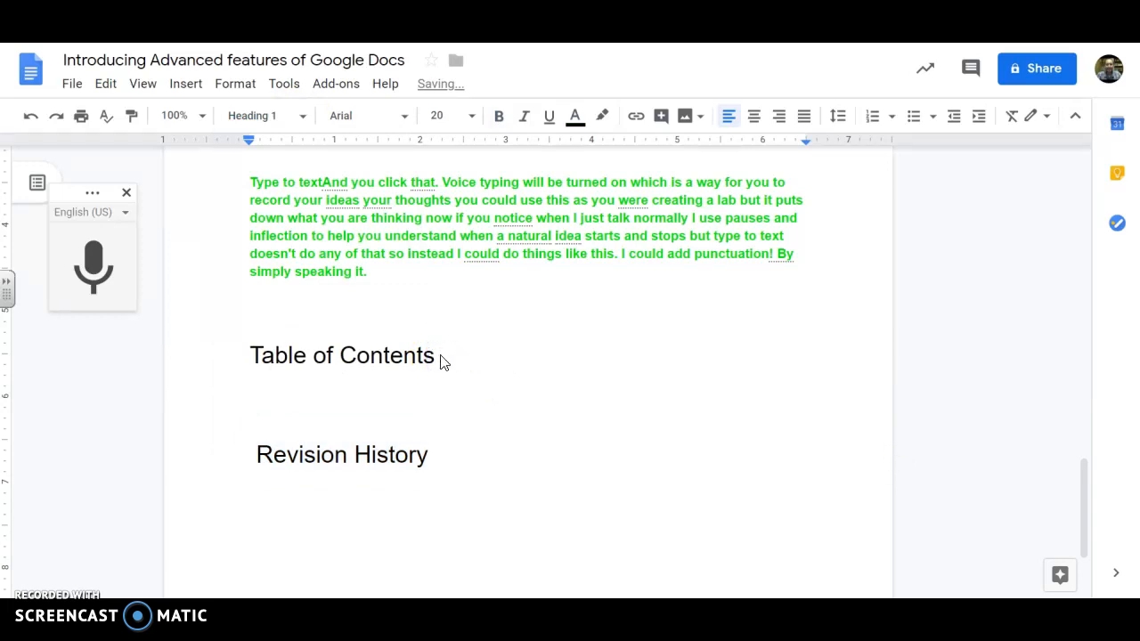
{"action": "key", "text": "Return"}
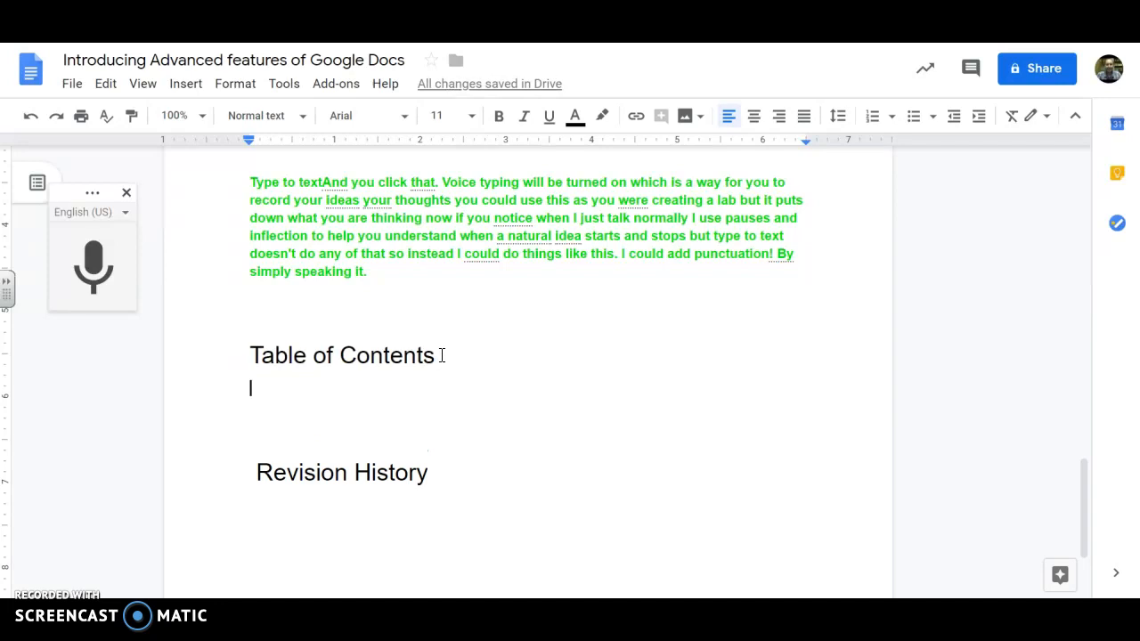
{"action": "type", "text": "Entering Headings"}
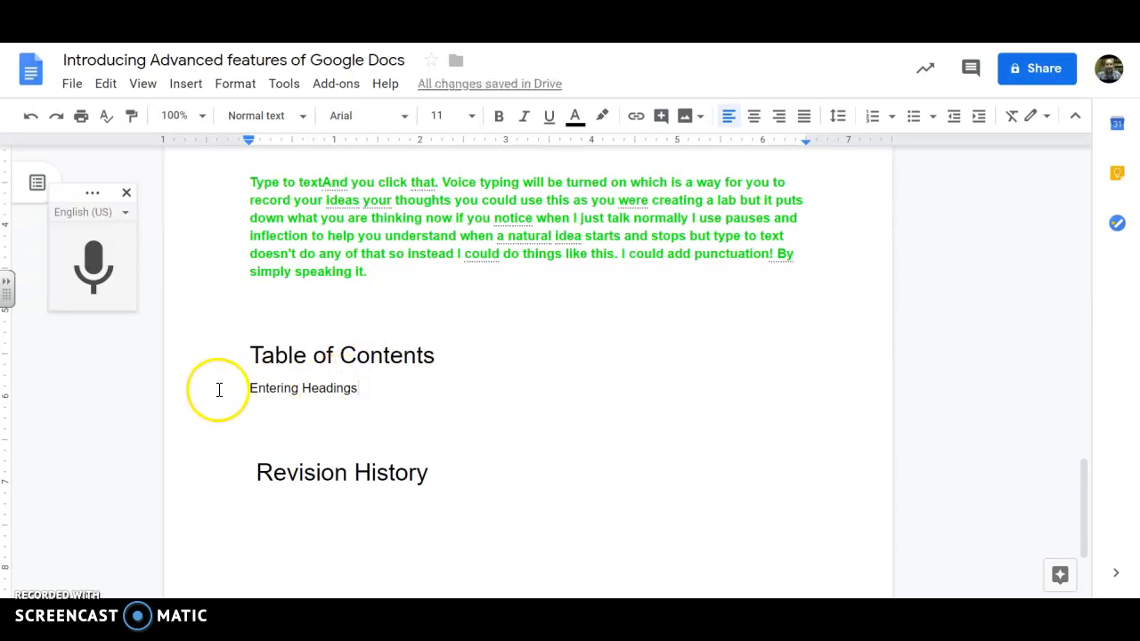
{"action": "left_click", "coordinate": [242, 395]}
{"action": "key", "text": "Return"}
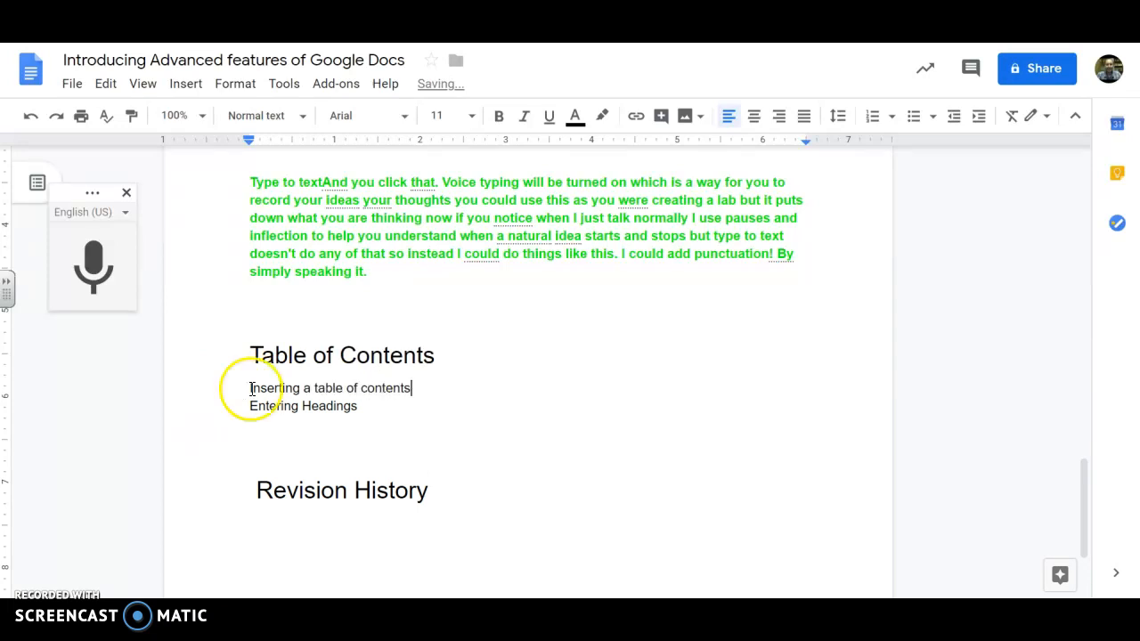
Apply the Heading 2 style to both "Inserting a table of contents" and "Entering Headings".
{"action": "left_click_drag", "start_coordinate": [414, 389], "coordinate": [234, 384]}
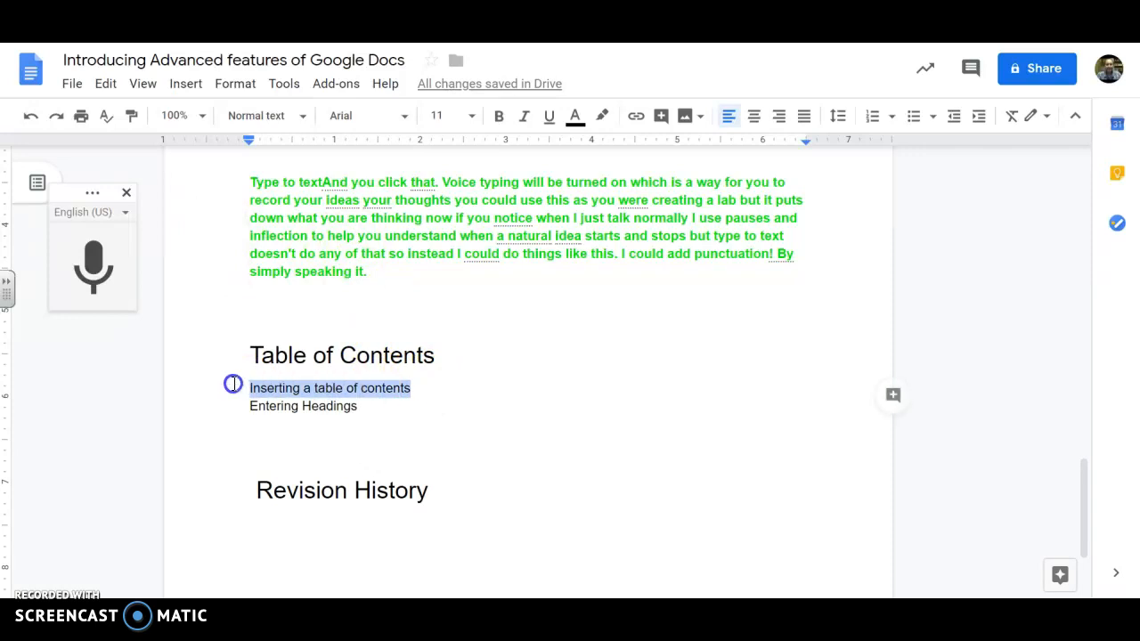
{"action": "left_click", "coordinate": [295, 119]}
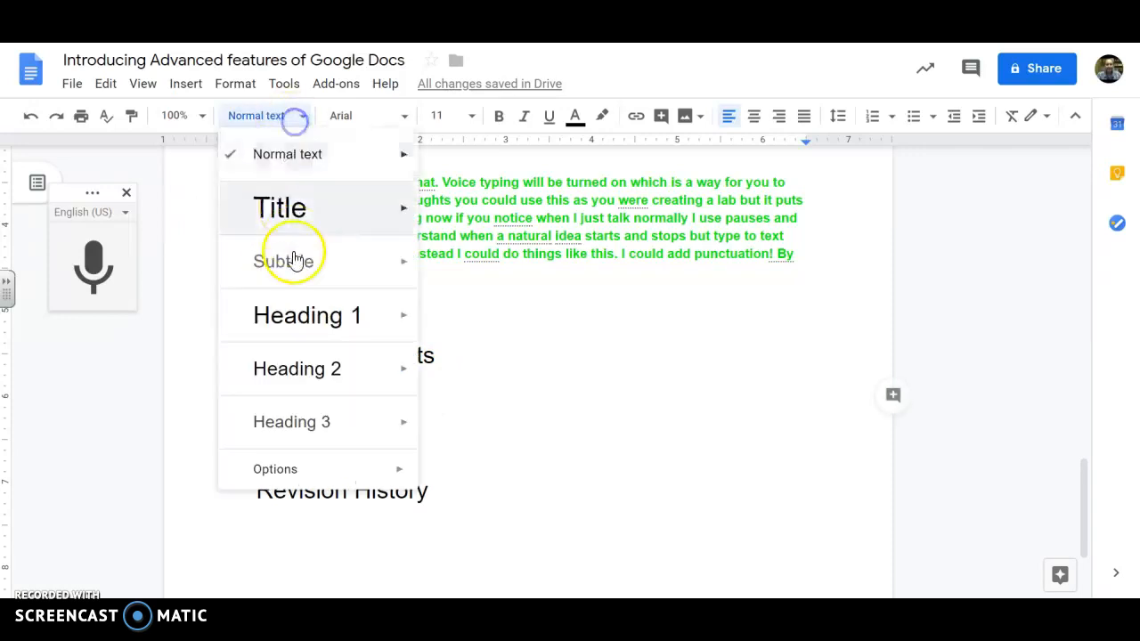
{"action": "left_click", "coordinate": [290, 381]}
{"action": "left_click_drag", "start_coordinate": [377, 435], "coordinate": [236, 434]}
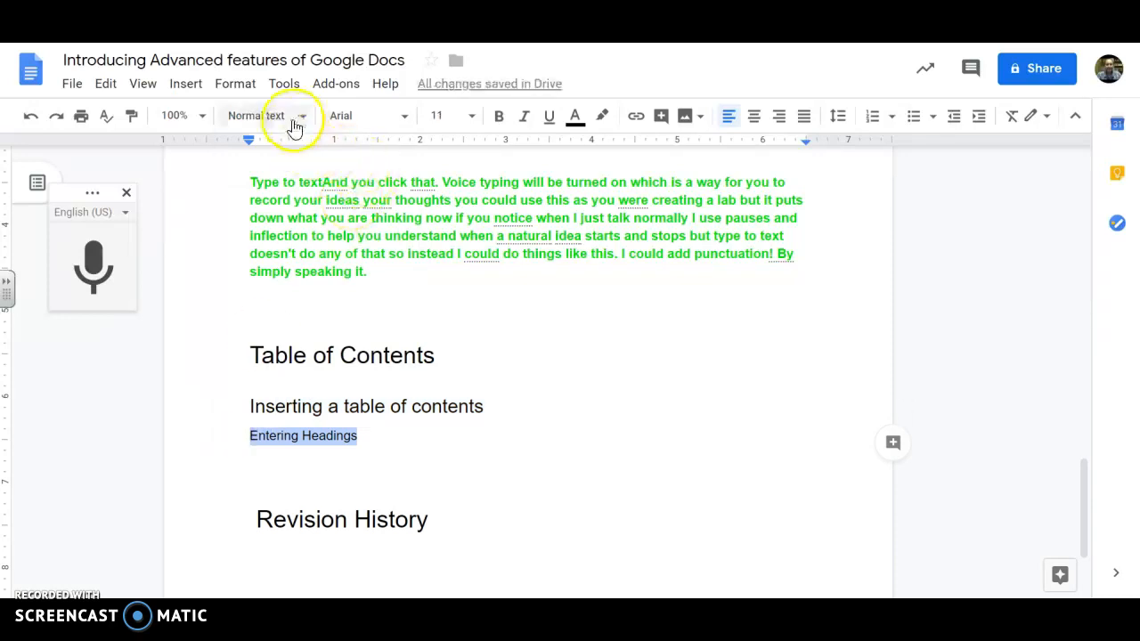
{"action": "left_click", "coordinate": [289, 116]}
{"action": "left_click", "coordinate": [293, 368]}
Update the table of contents above the document title so it lists the styled headings.
{"action": "scroll", "coordinate": [424, 364], "scroll_direction": "up", "scroll_amount": 3}
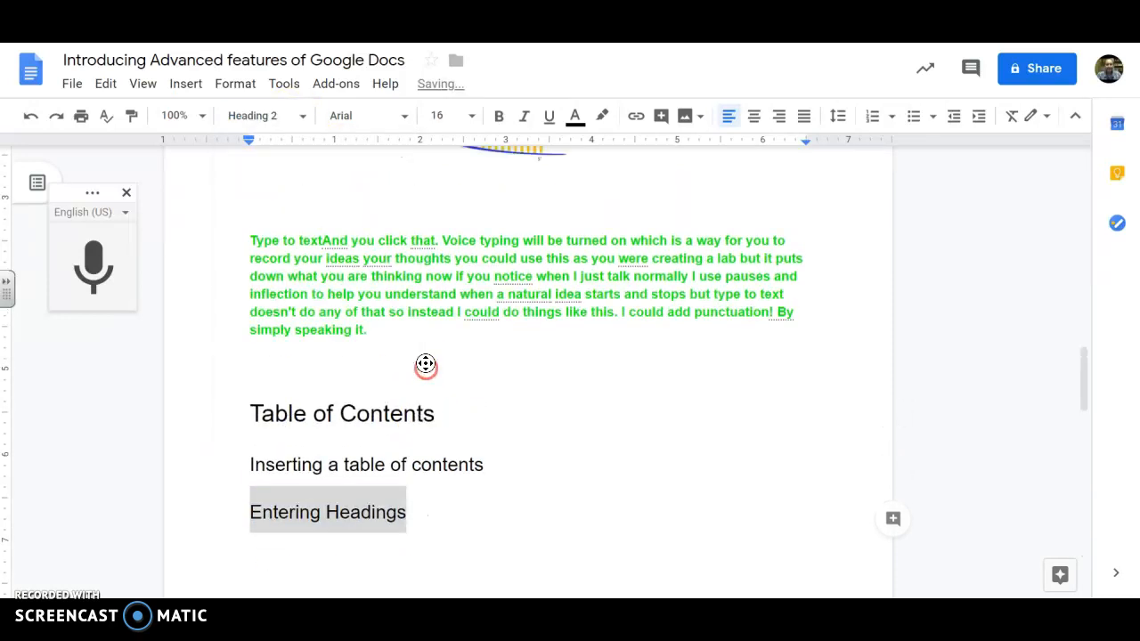
{"action": "scroll", "coordinate": [425, 357], "scroll_direction": "up", "scroll_amount": 15}
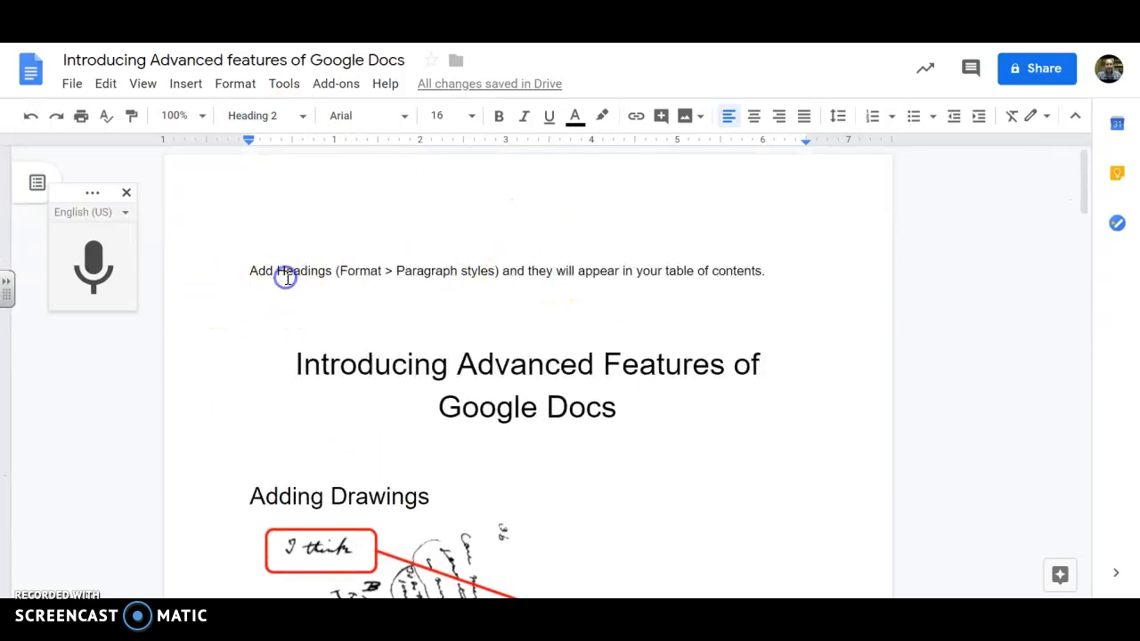
{"action": "left_click", "coordinate": [287, 269]}
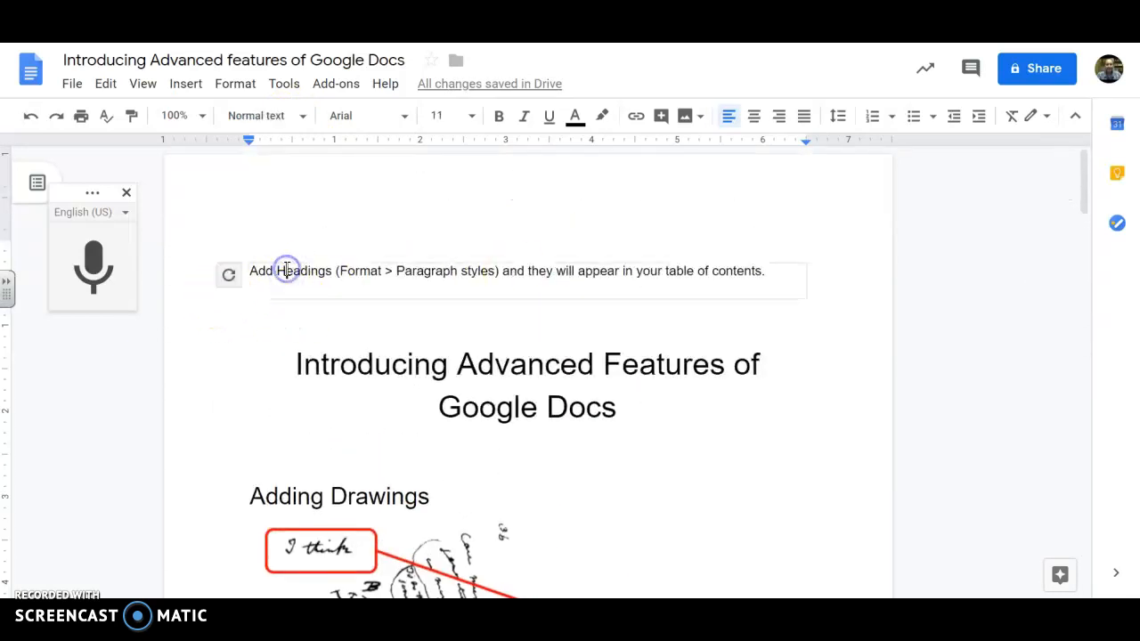
{"action": "left_click", "coordinate": [228, 275]}
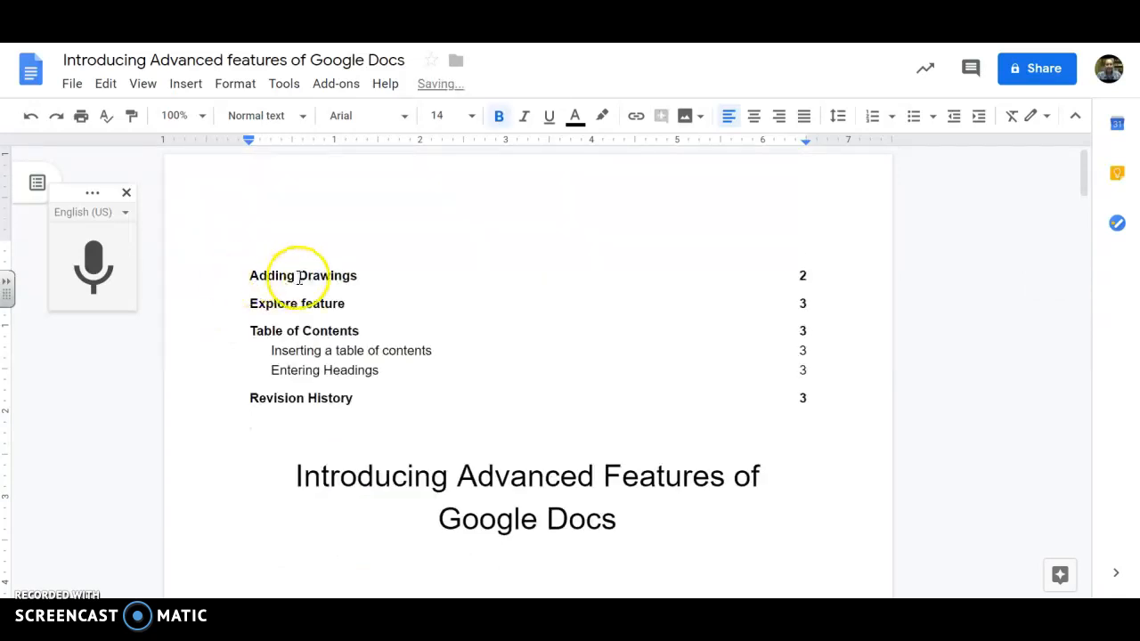